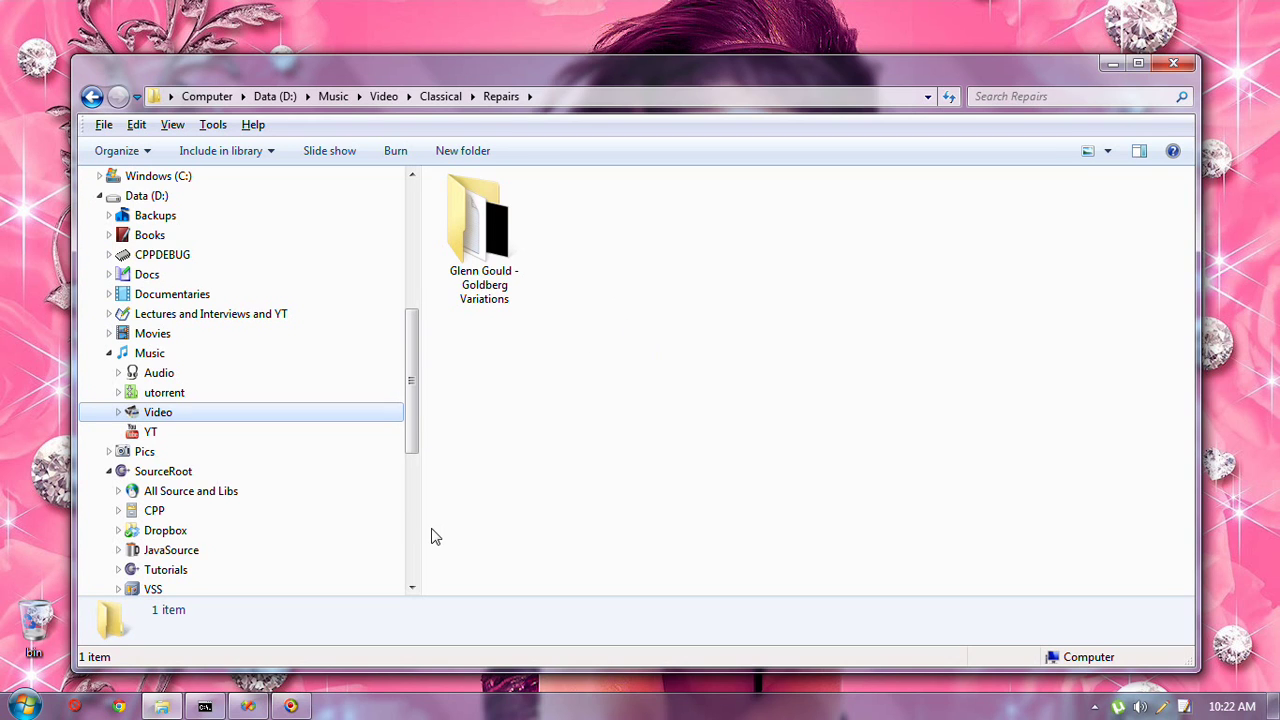
Bring the command prompt console in front of the Repairs folder window
click(204, 706)
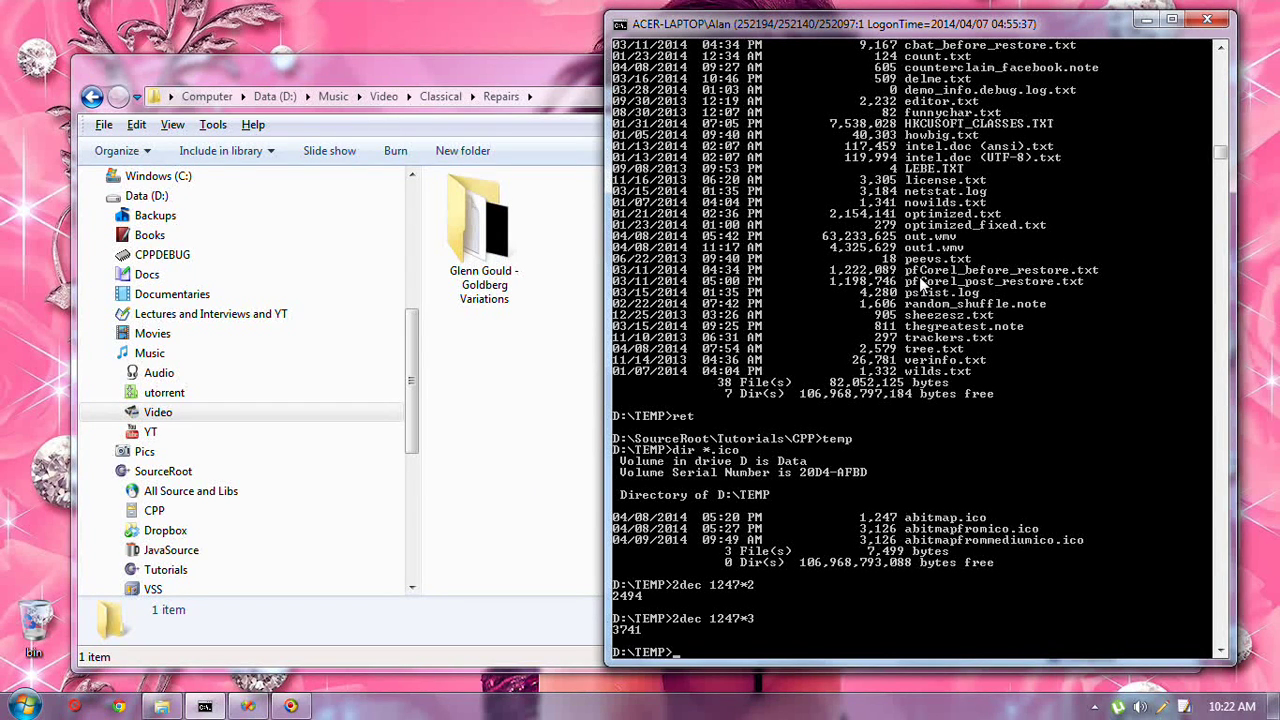
text(notepad)
key(Return)
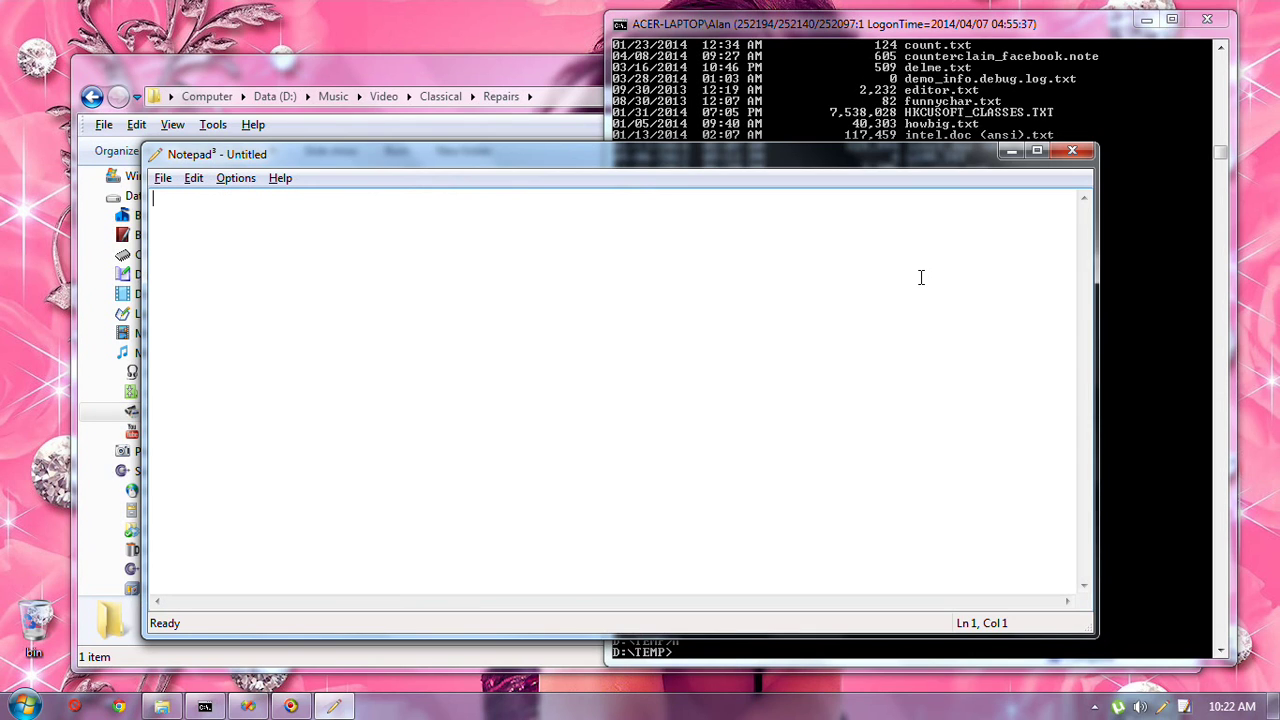
text(1.6666666666667)
key(Return)
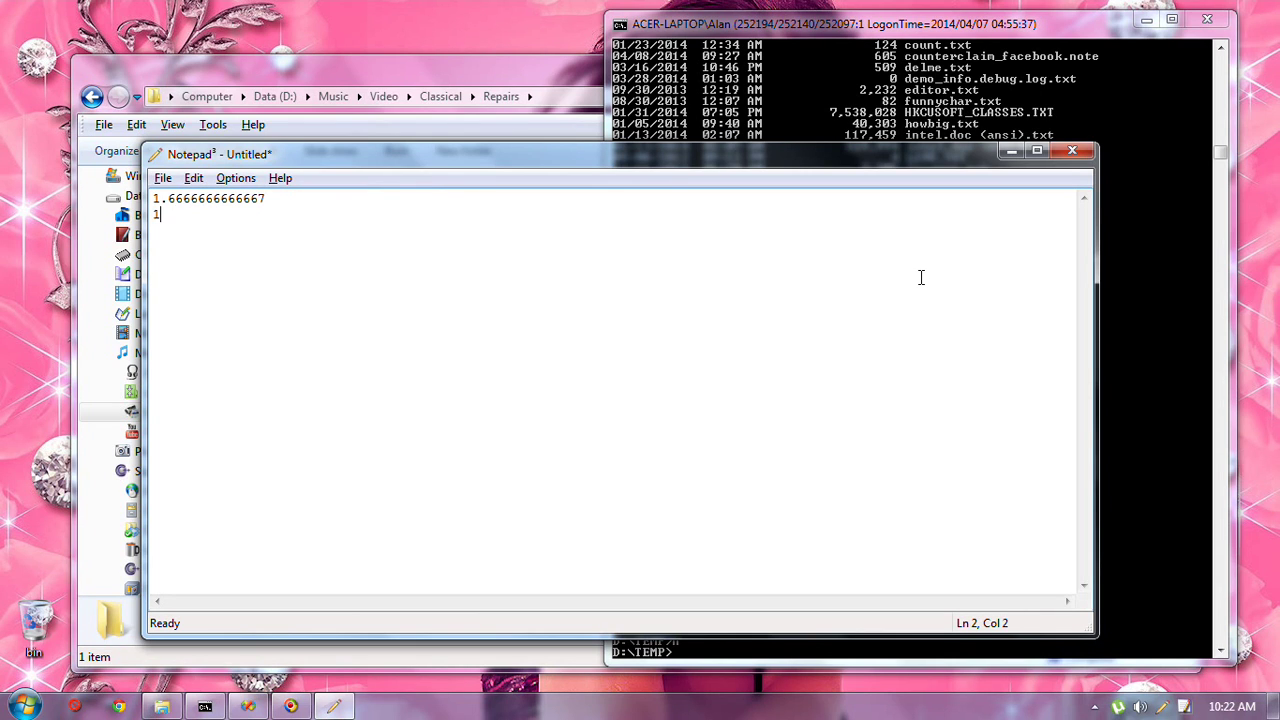
text(1.6666666666666)
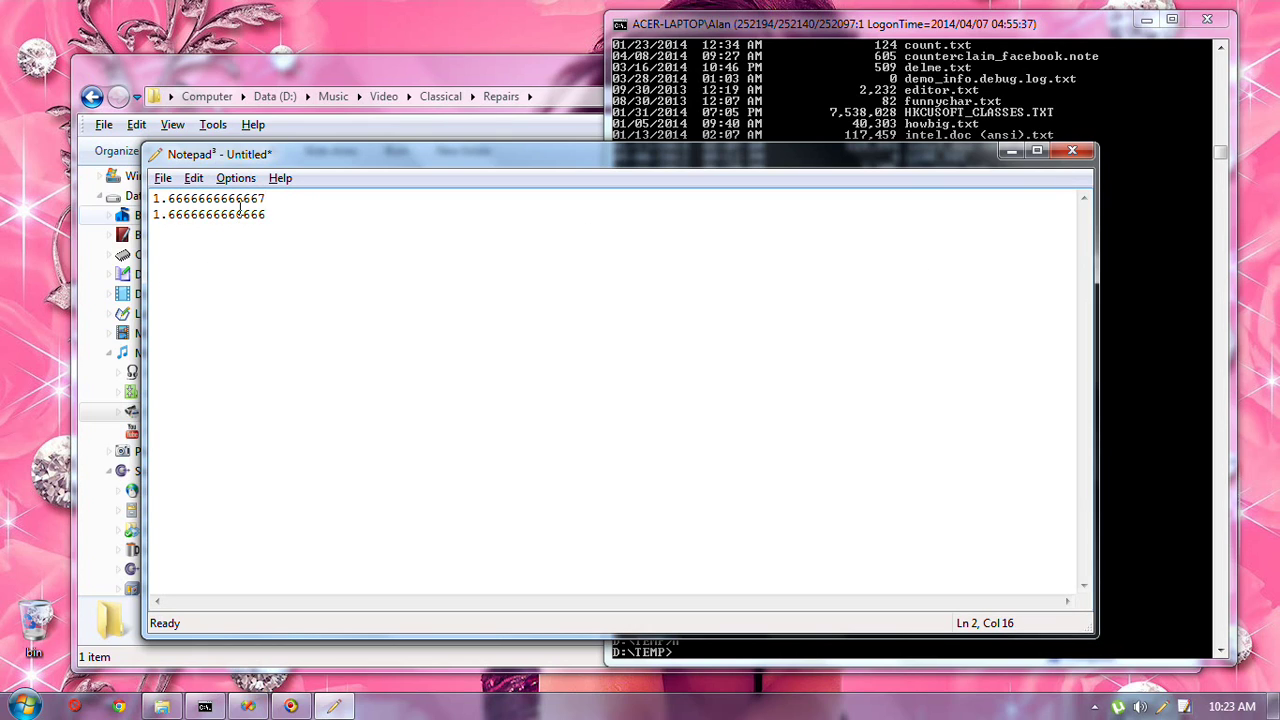
click(1072, 151)
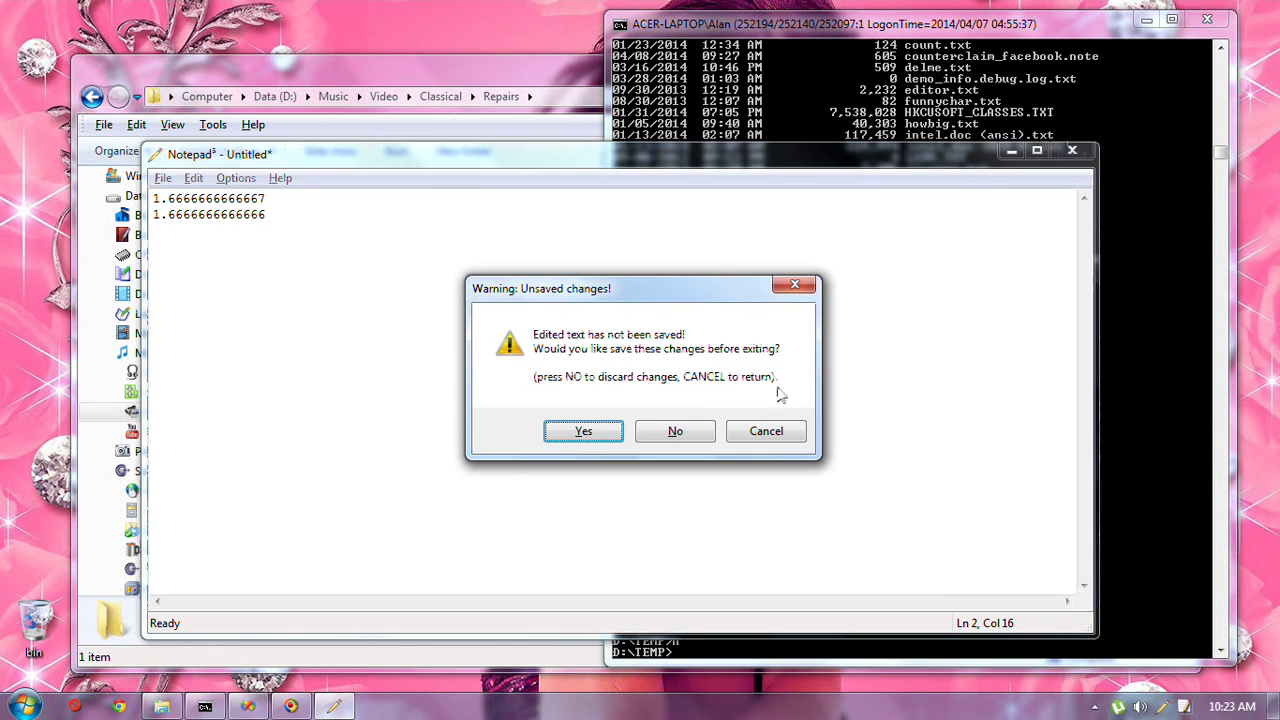
click(664, 434)
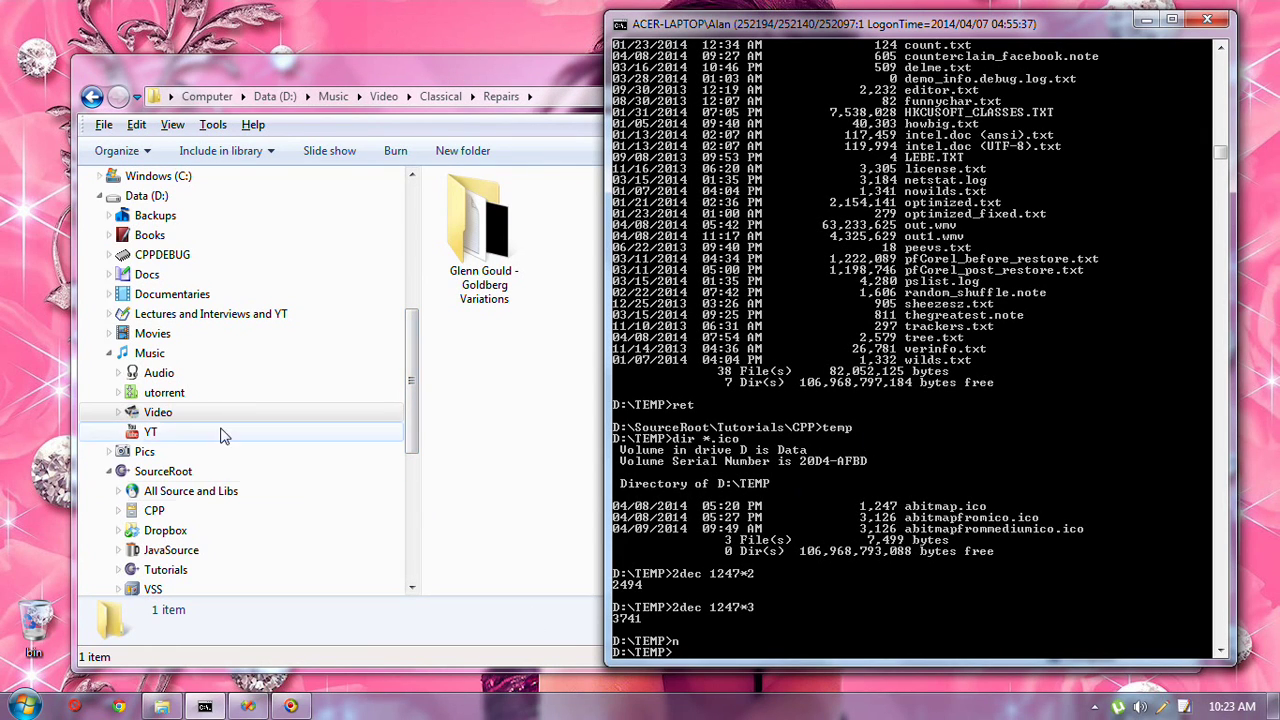
Go to Video > Classical > Glenn Gould and select the Bach Goldberg Variations AVI (52:29, 824 MB)
click(118, 412)
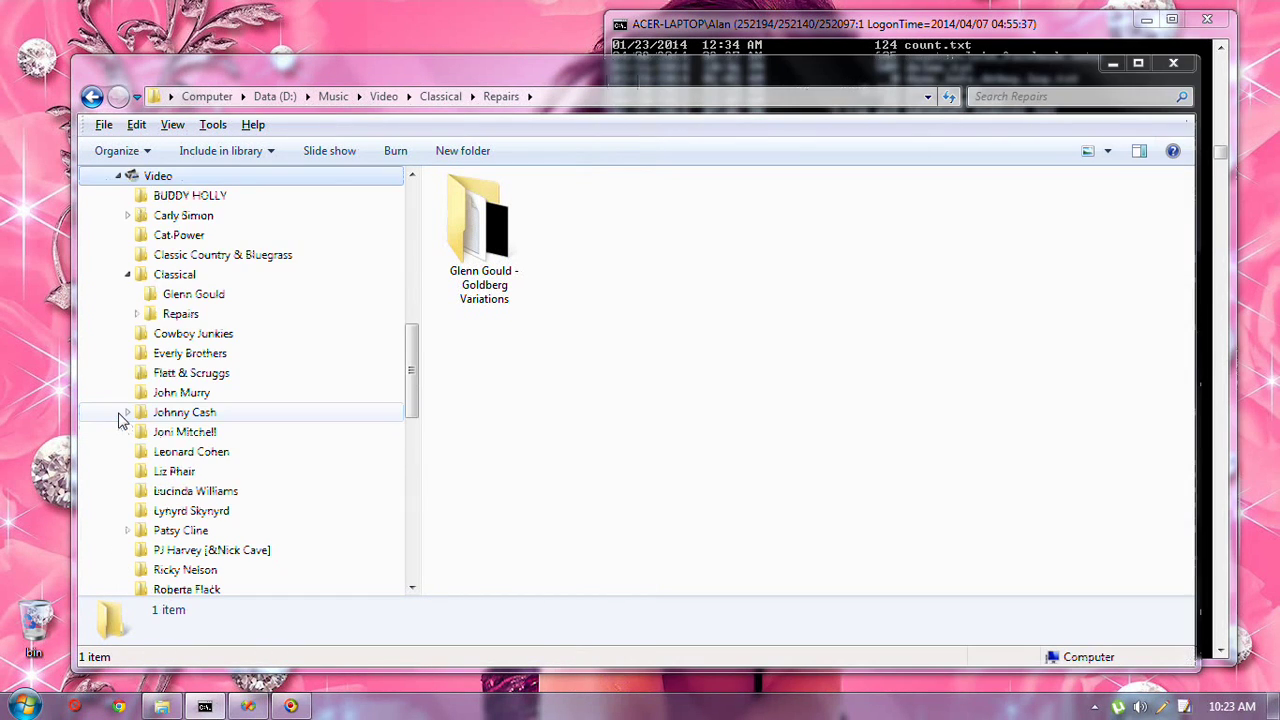
click(183, 283)
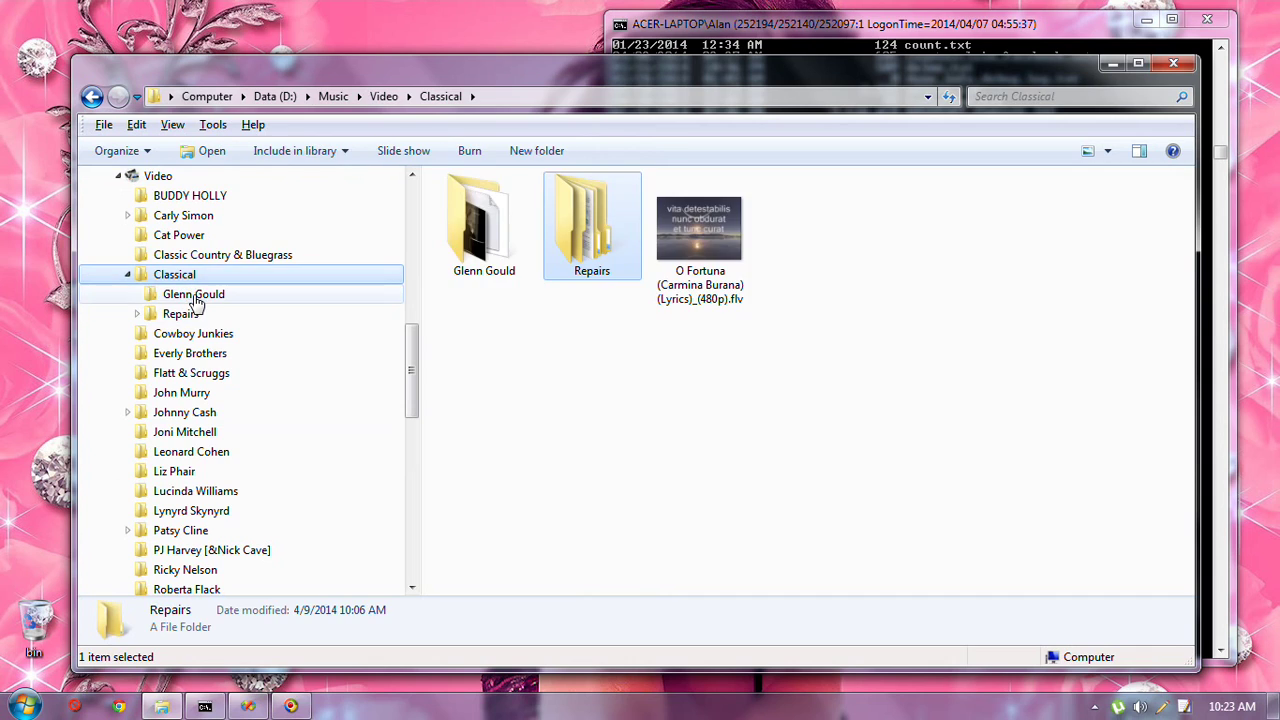
click(184, 293)
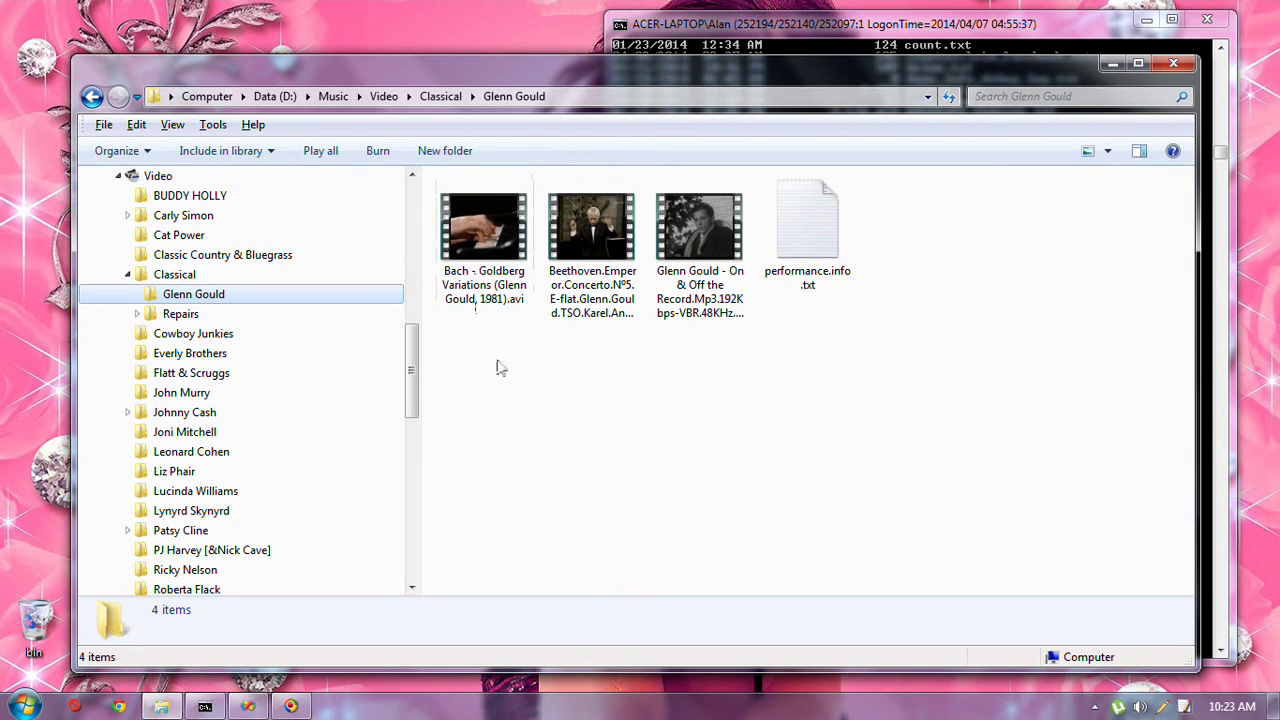
click(449, 220)
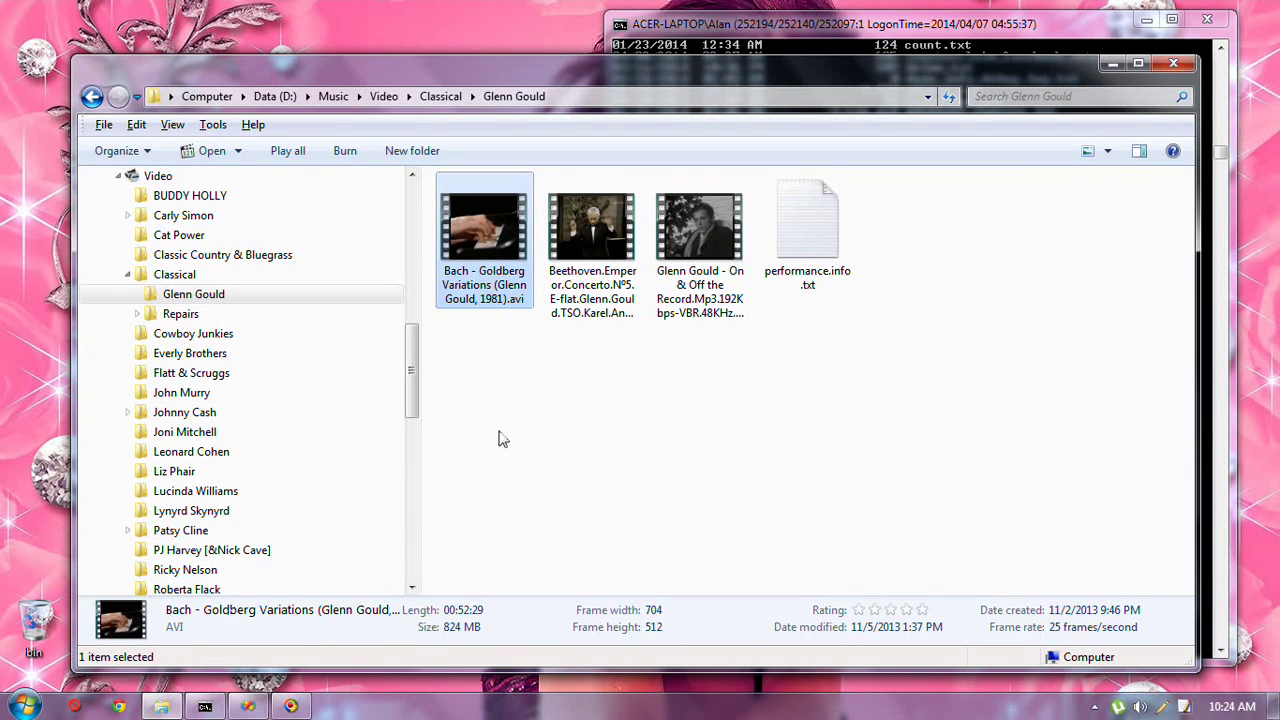
Send the screen-capture encoder window to the systray and switch to Chrome
key(ctrl+alt+s)
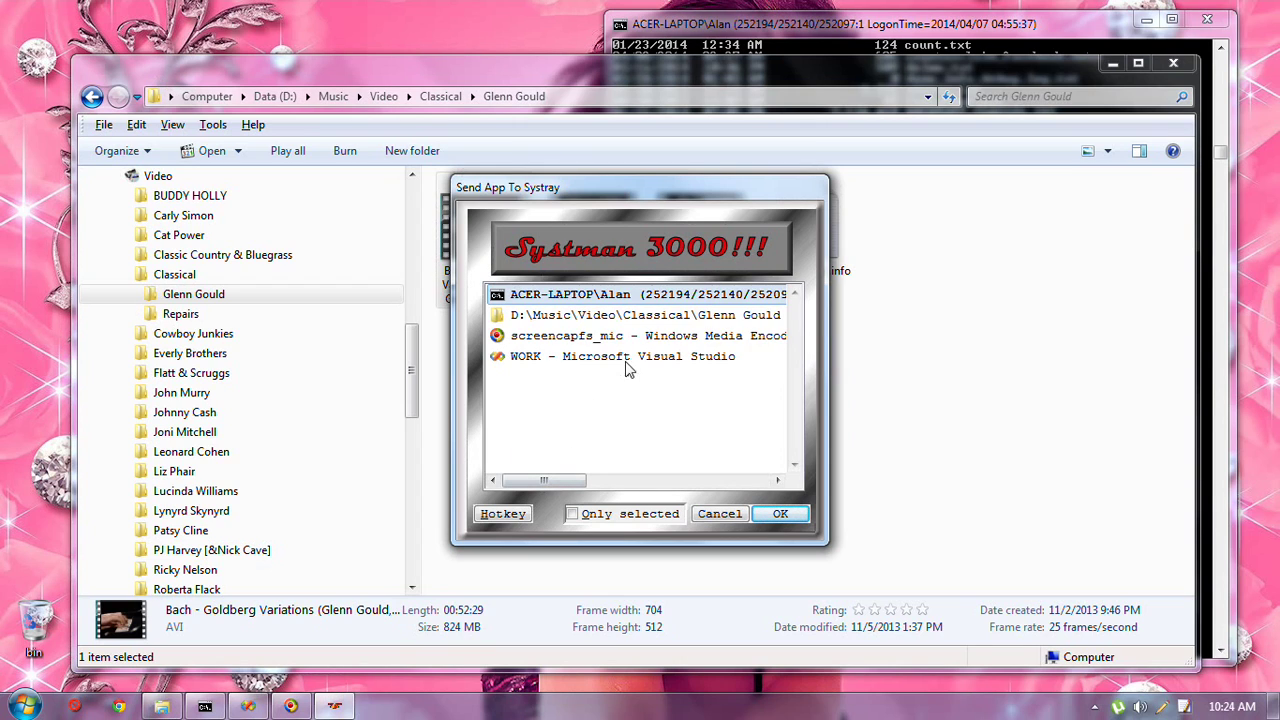
click(634, 340)
click(776, 514)
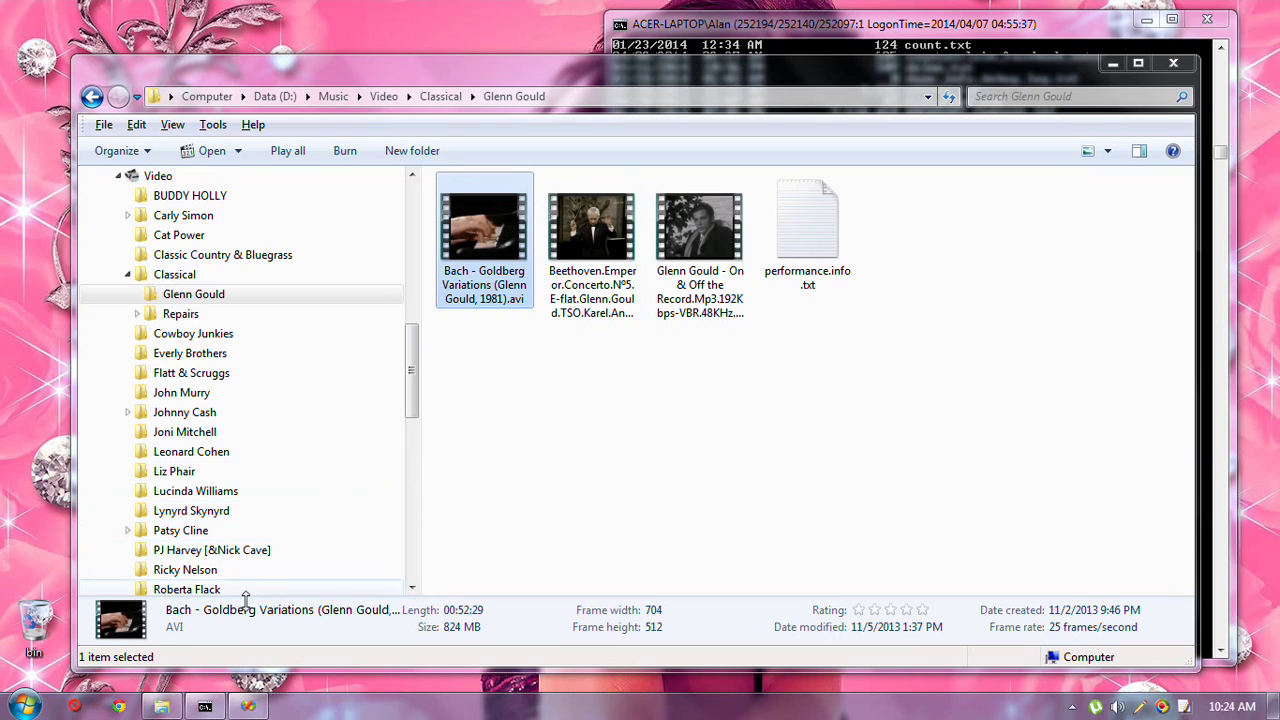
click(120, 708)
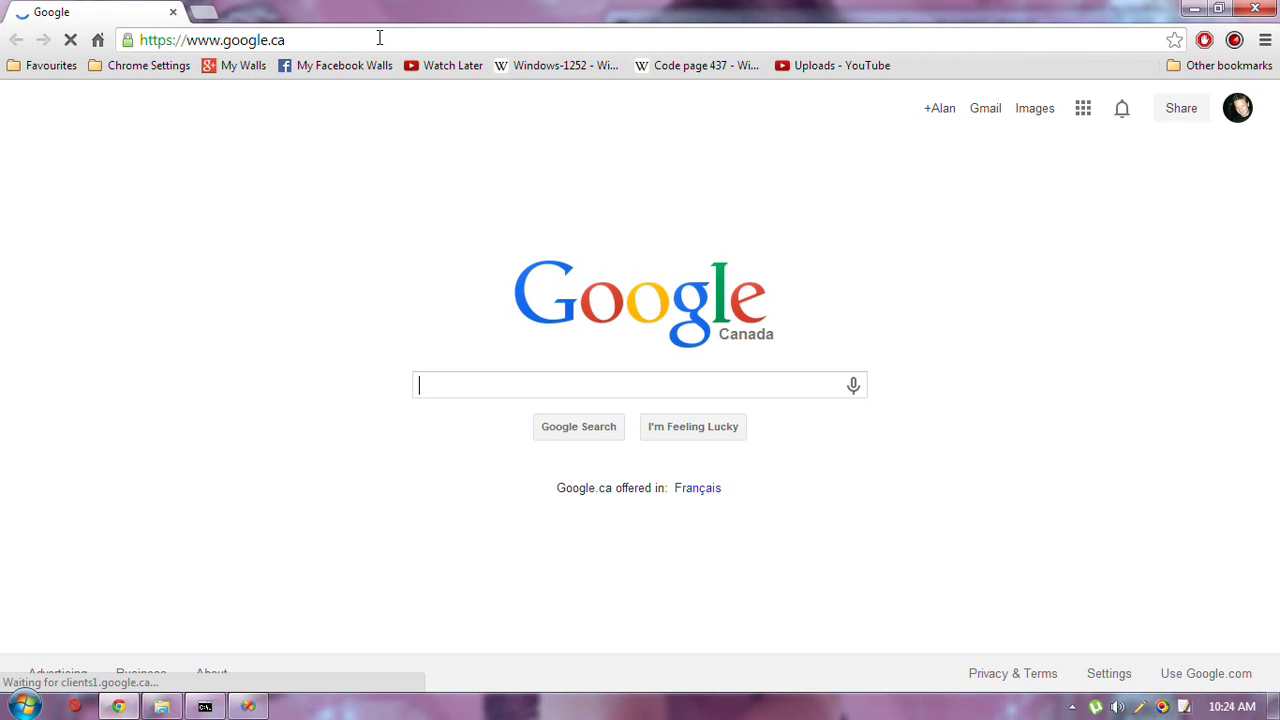
Load youtube.com/jamesbmotion in place of the Google Canada home page
click(316, 37)
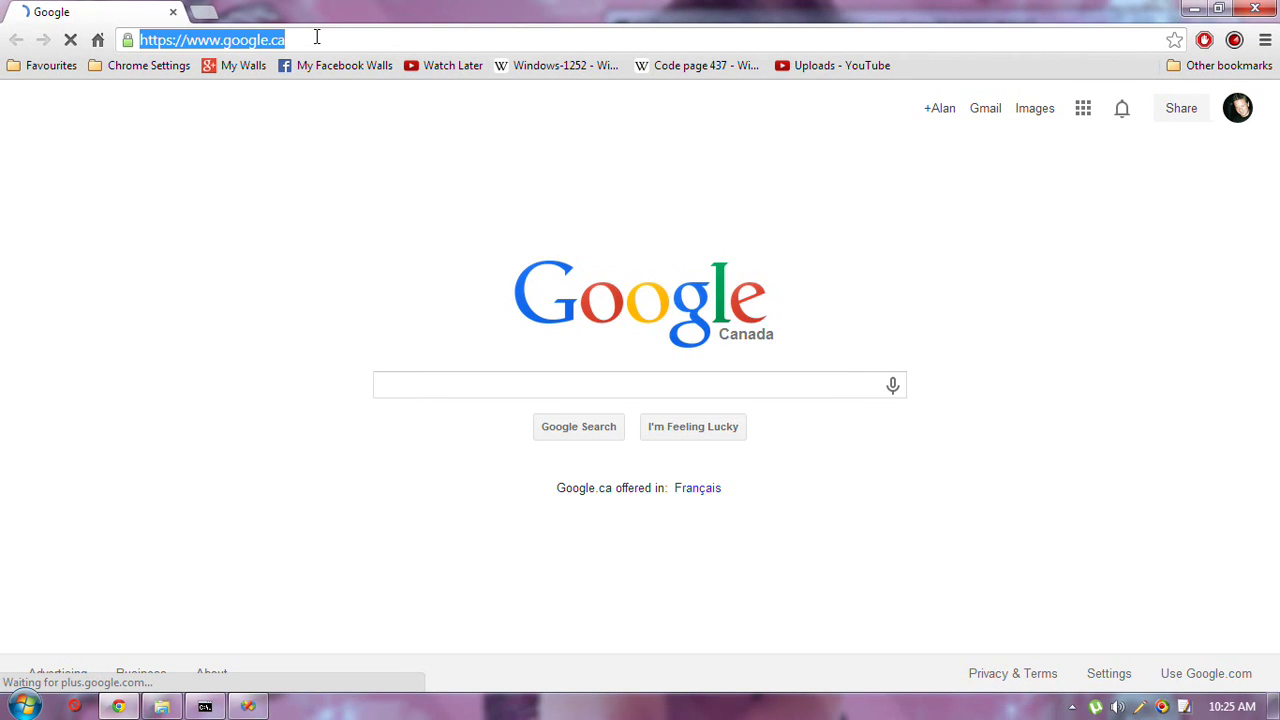
text(y)
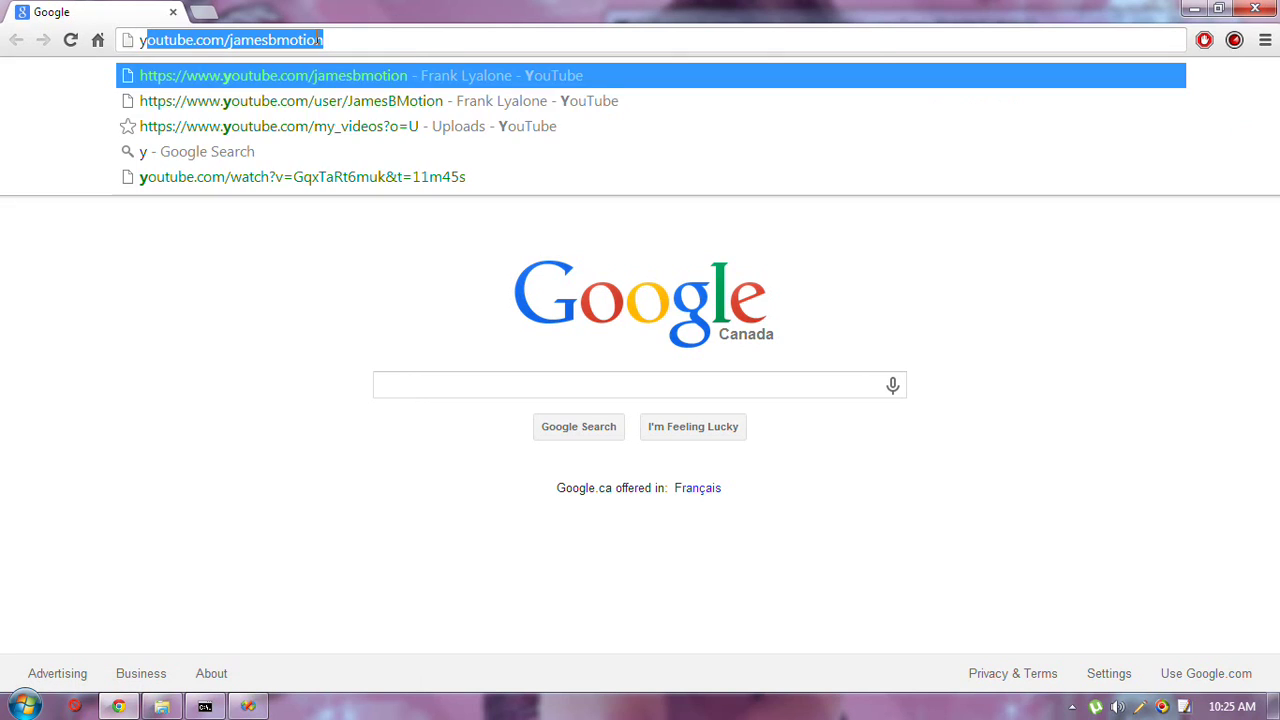
key(Return)
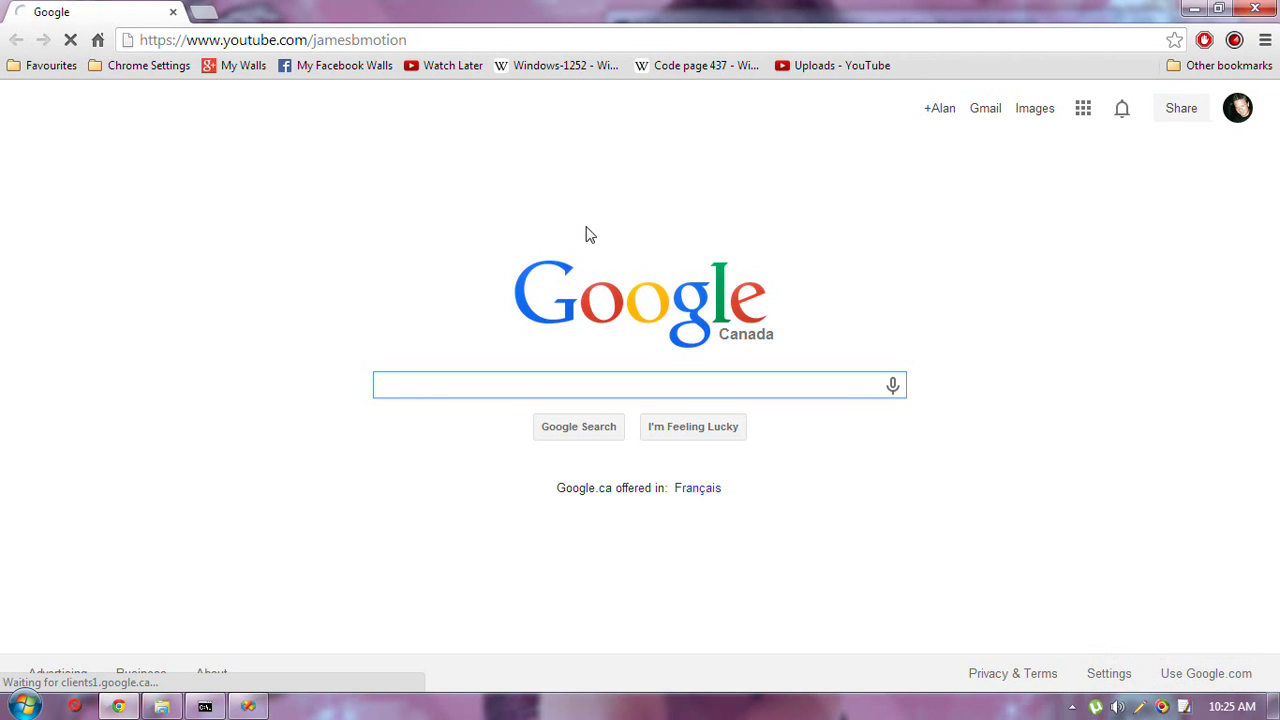
Bring up uTorrent's quick-action menu from its tray icon
mouse_move(1096, 708)
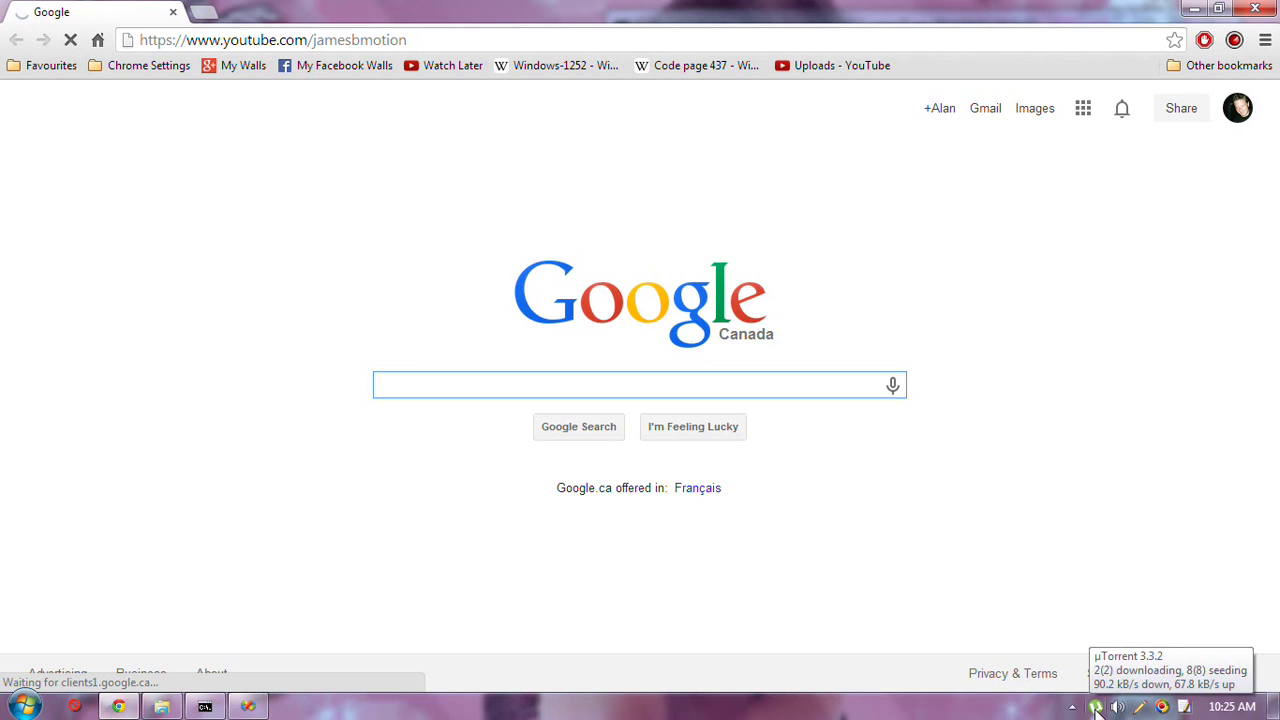
click(1096, 708)
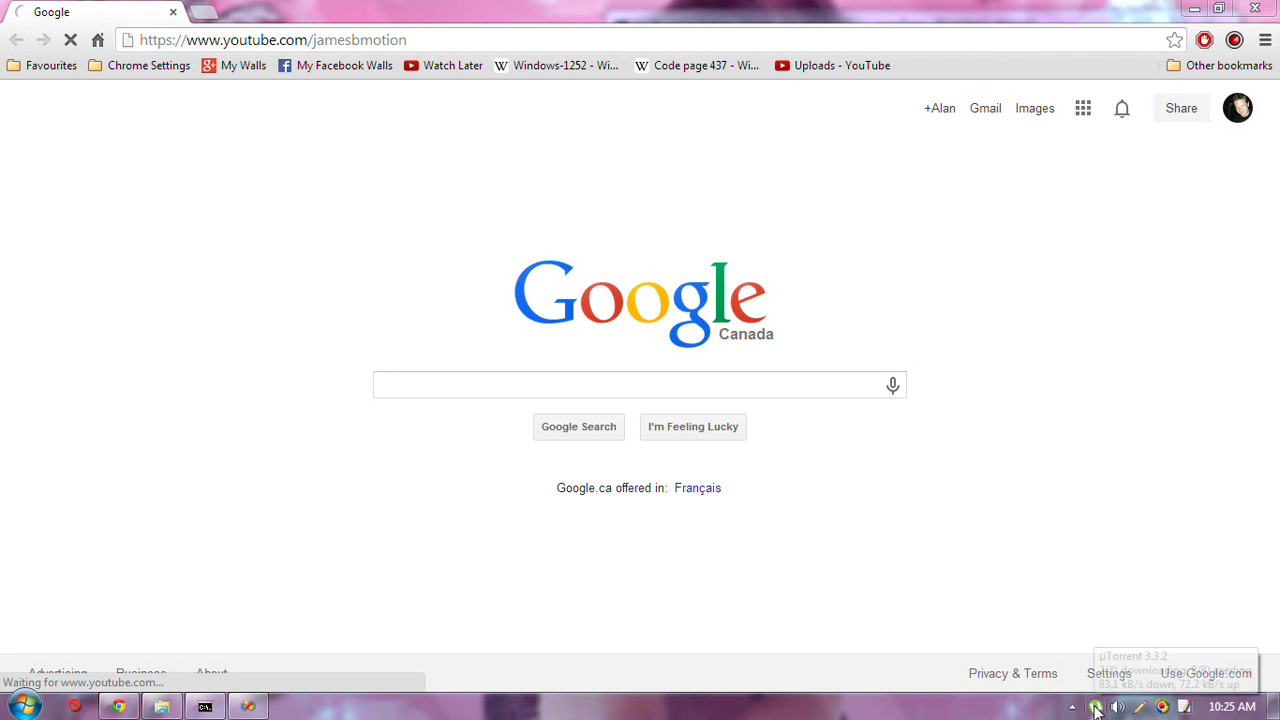
right_click(1096, 708)
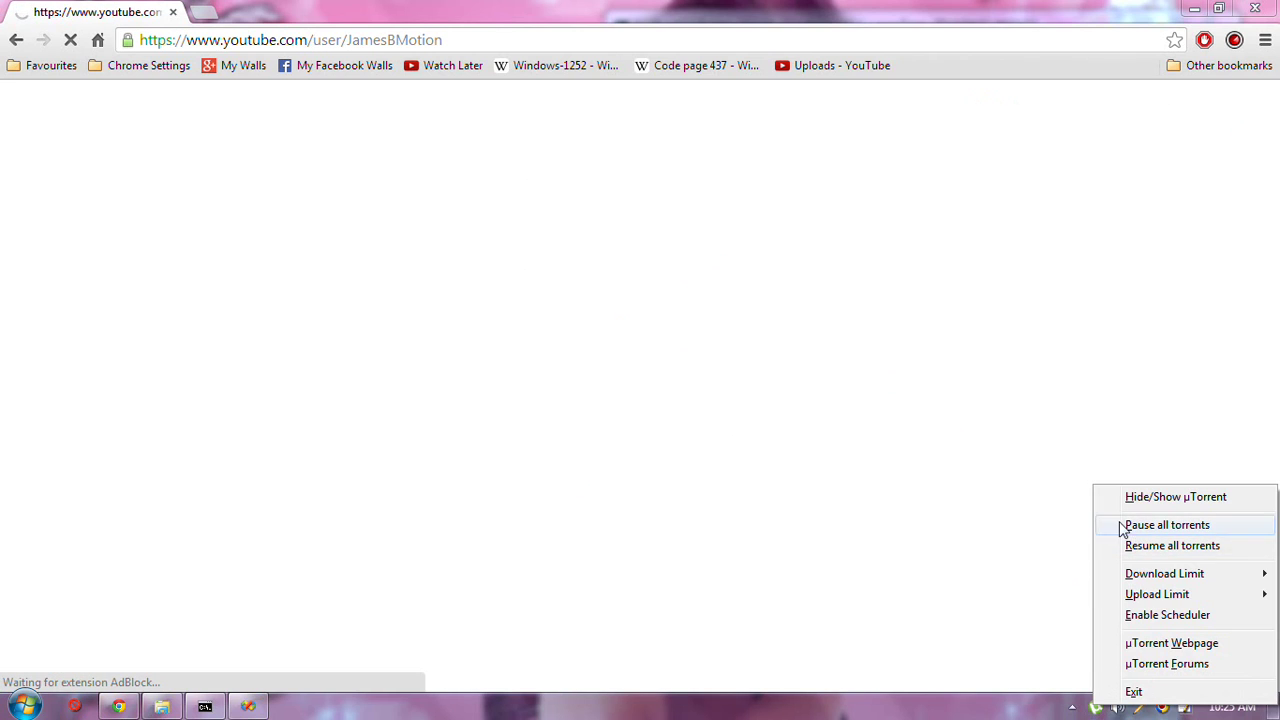
Show uTorrent to check the Glenn Gould - Goldberg Variations download, then minimize it
click(1168, 499)
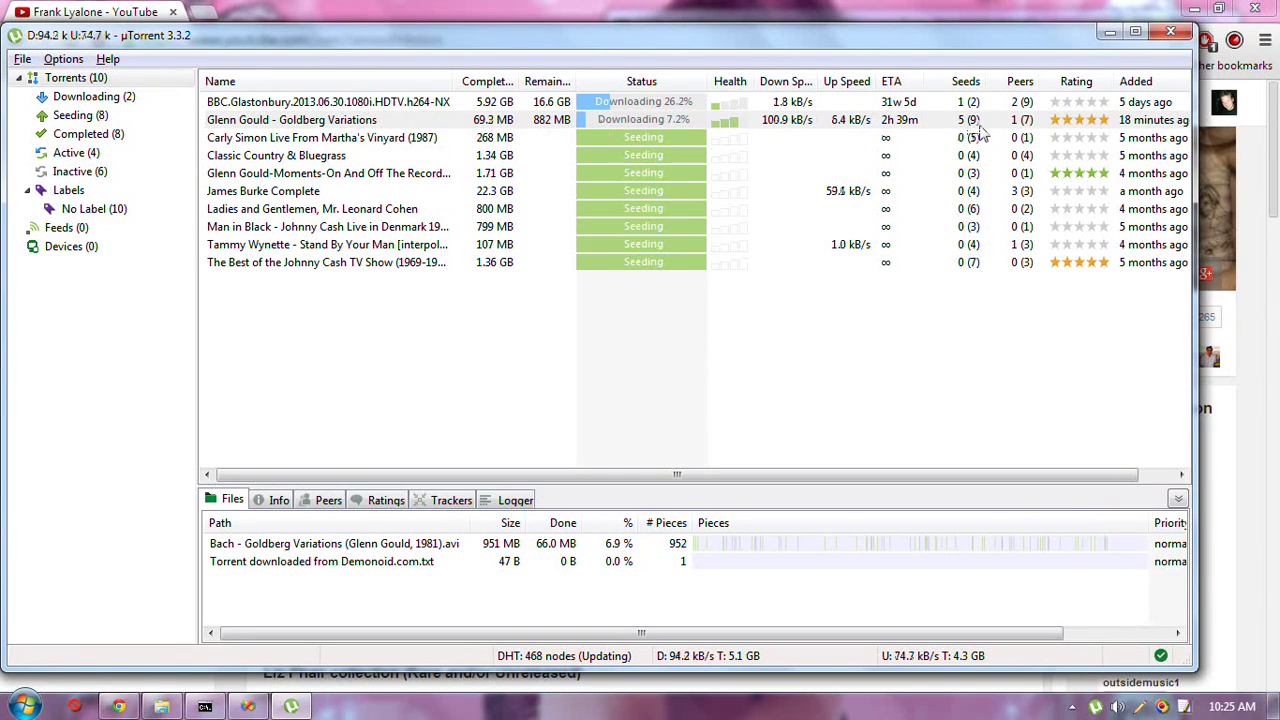
click(291, 707)
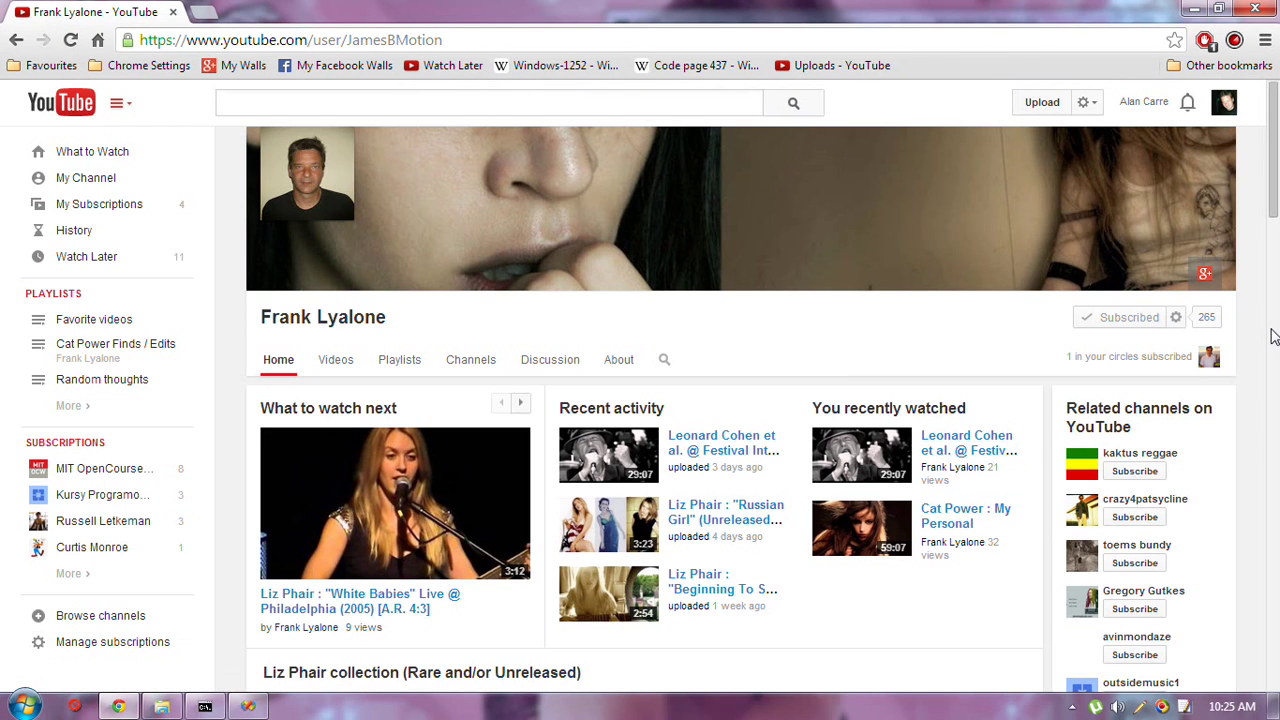
Scroll the channel page down to the External links row, then minimize Chrome
scroll(1276, 287, down, 3)
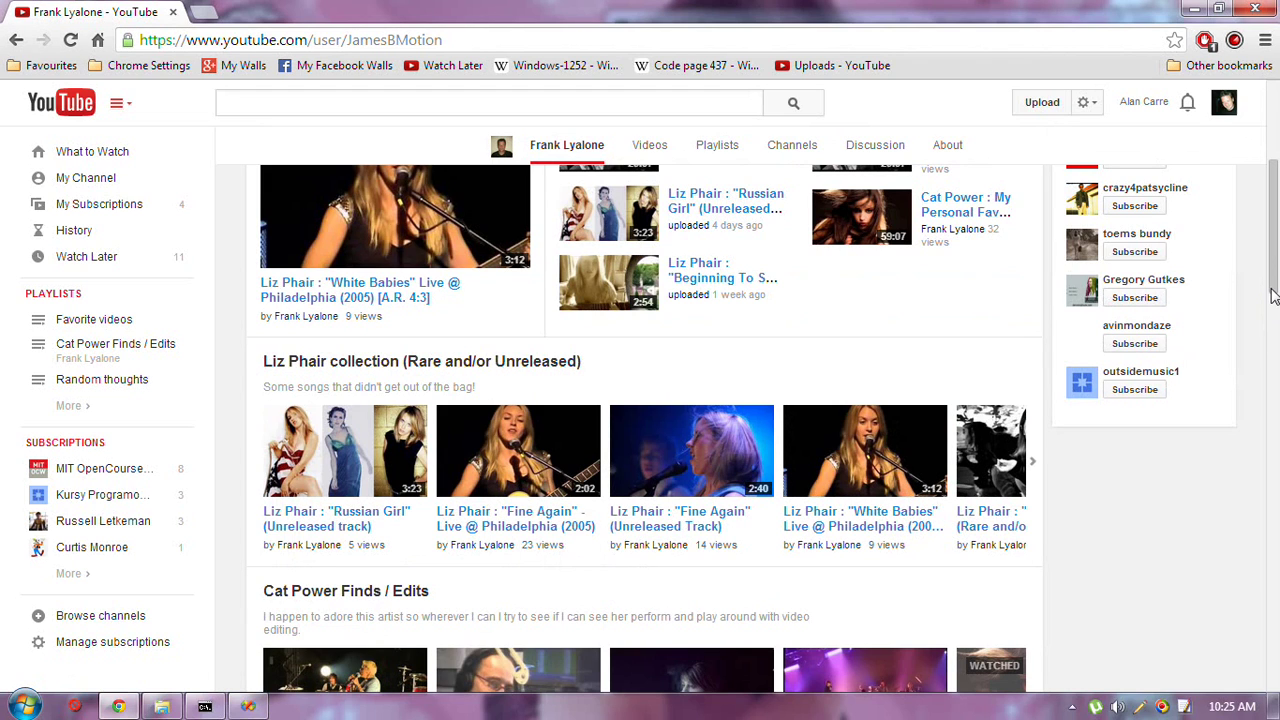
scroll(1273, 423, down, 5)
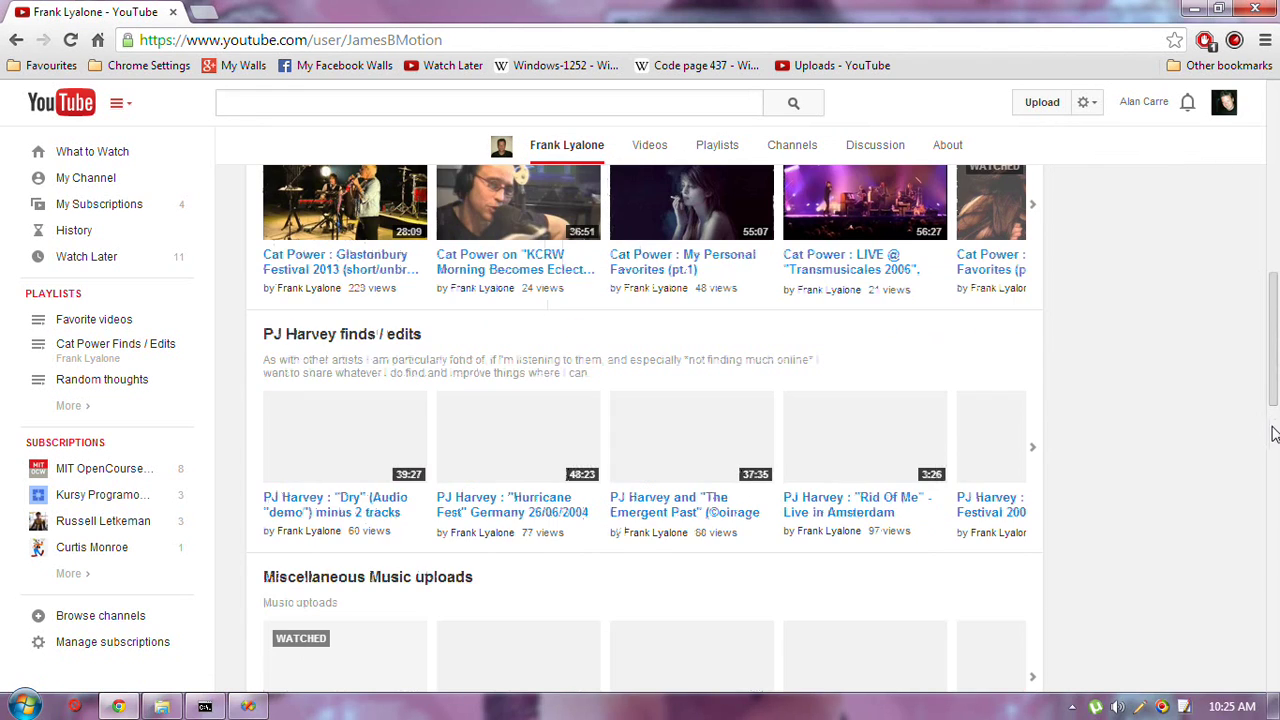
scroll(1276, 568, down, 2)
click(1275, 568)
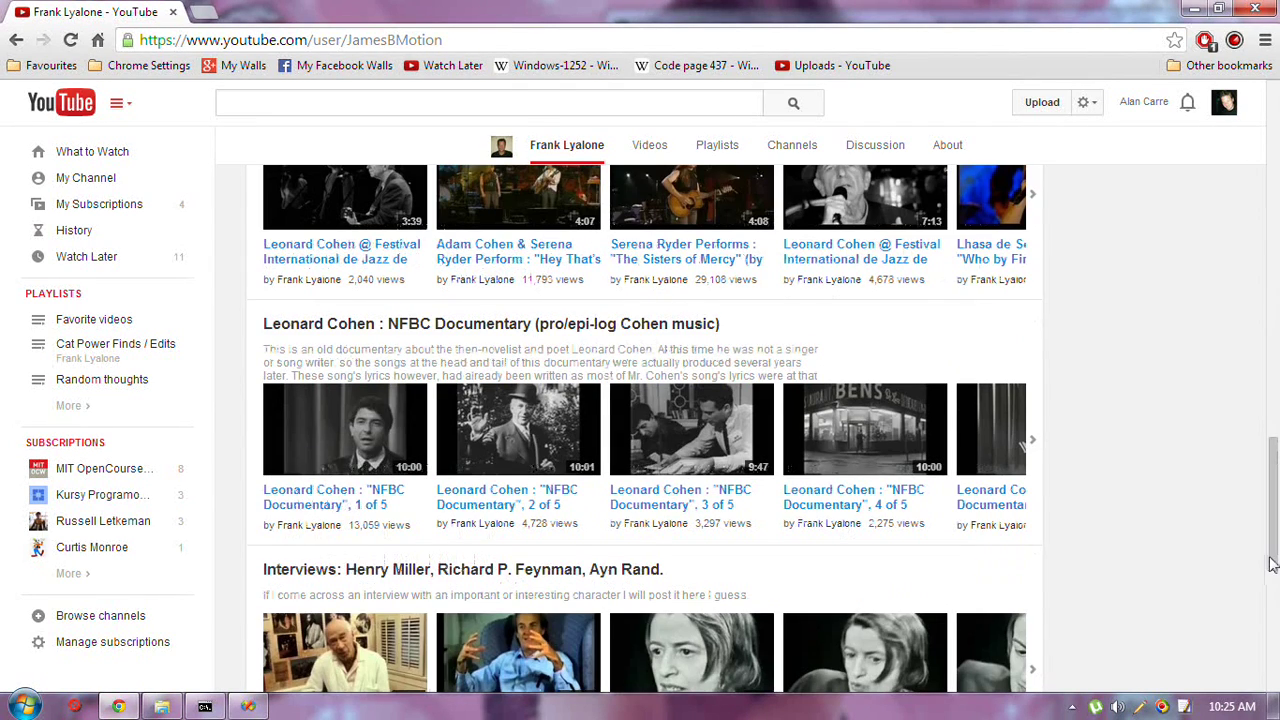
drag(1272, 565, 1273, 637)
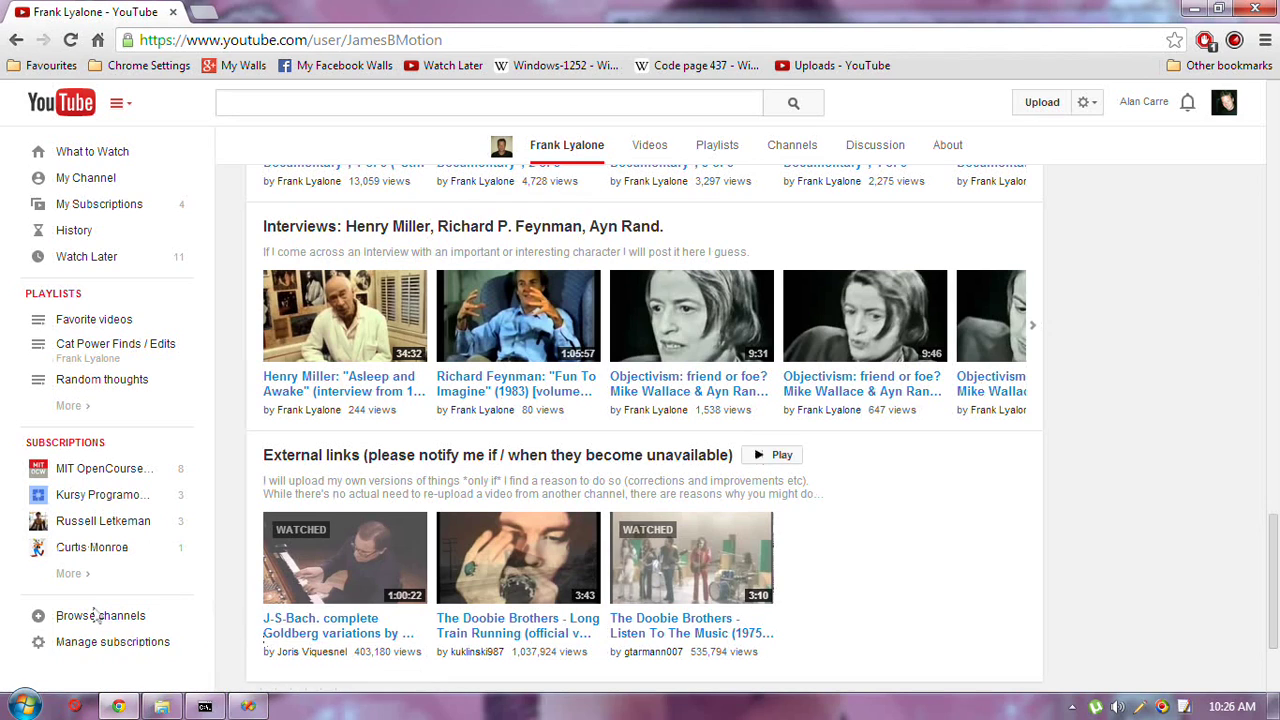
click(330, 652)
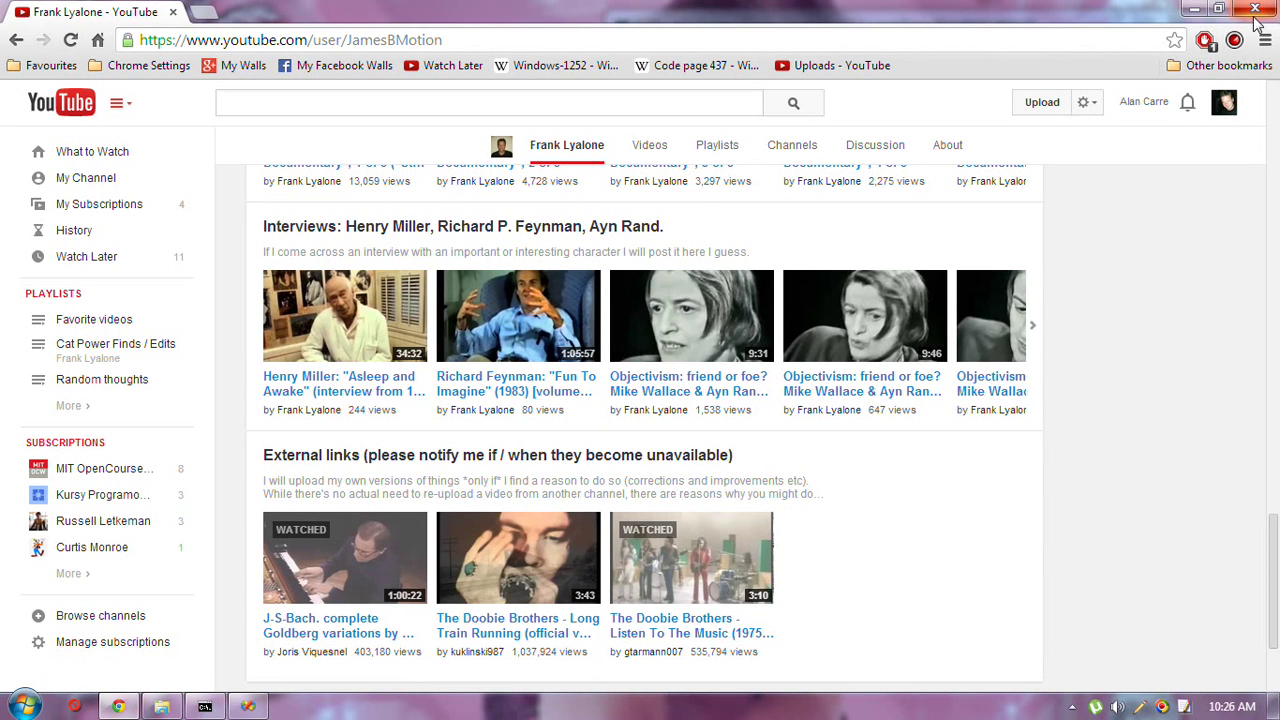
click(1195, 9)
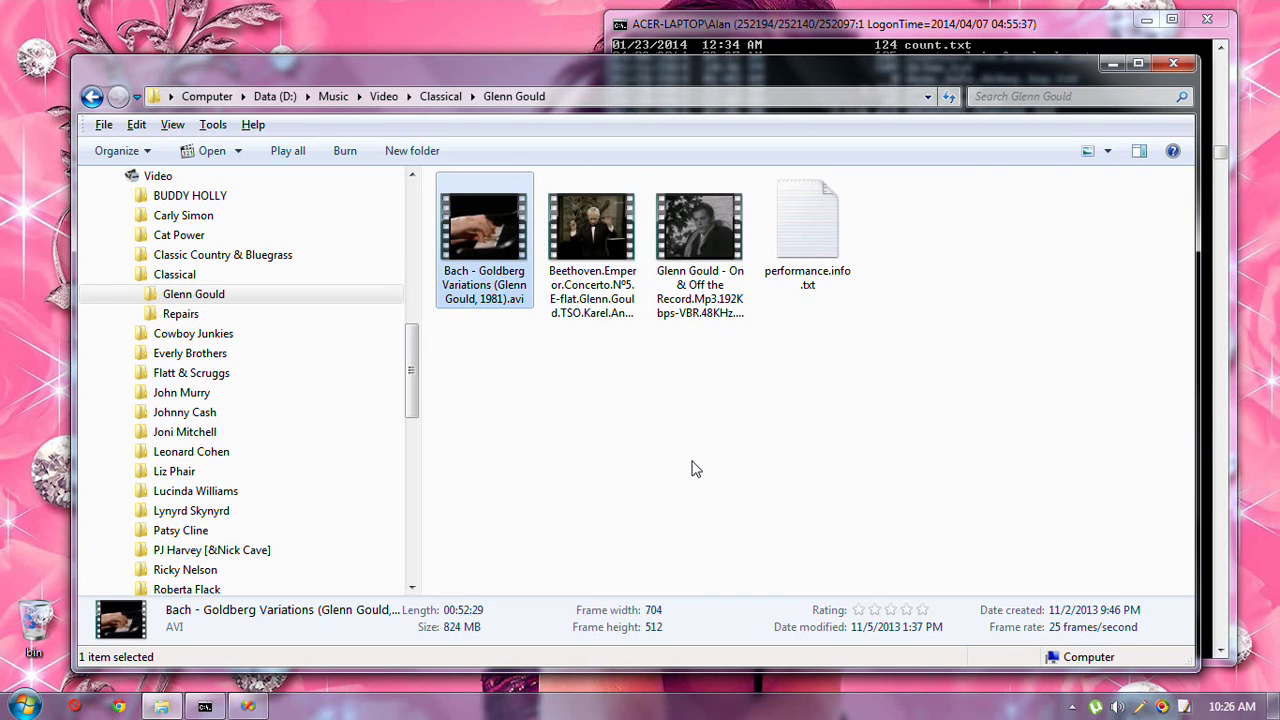
Play the Bach Goldberg Variations AVI muted and paused, restore its sound, then close MPC-HC
key(Return)
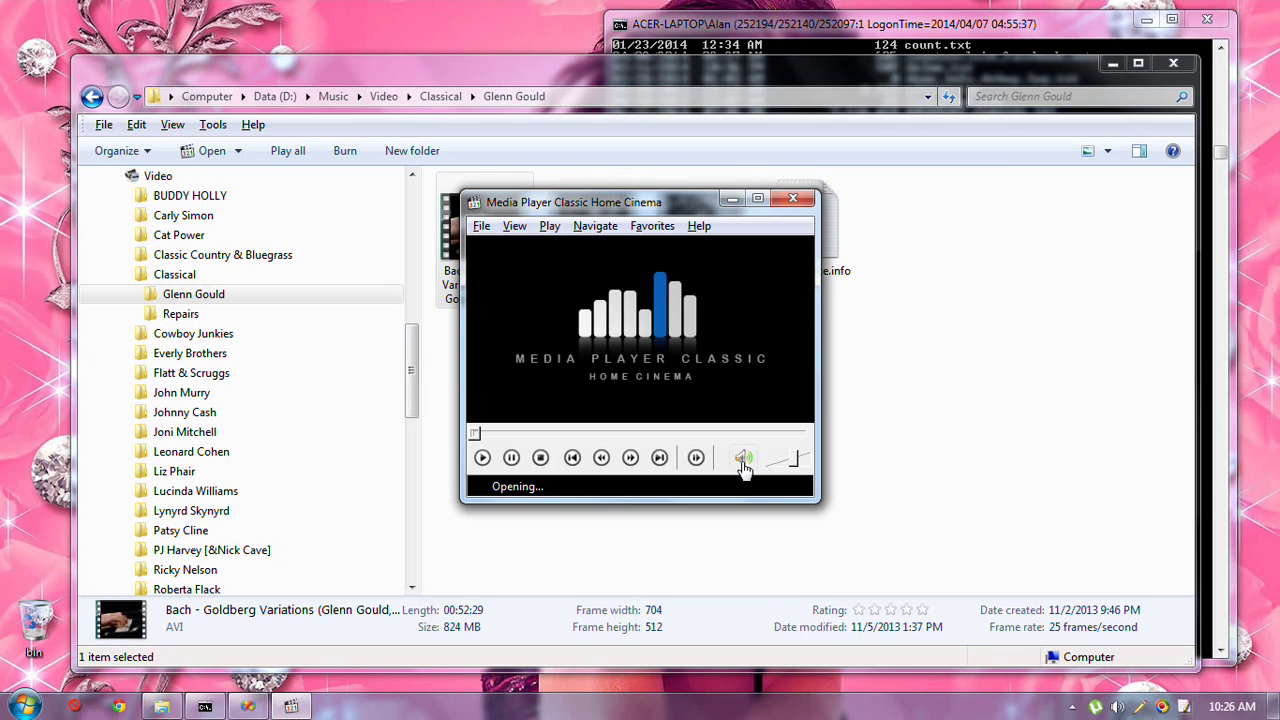
click(743, 460)
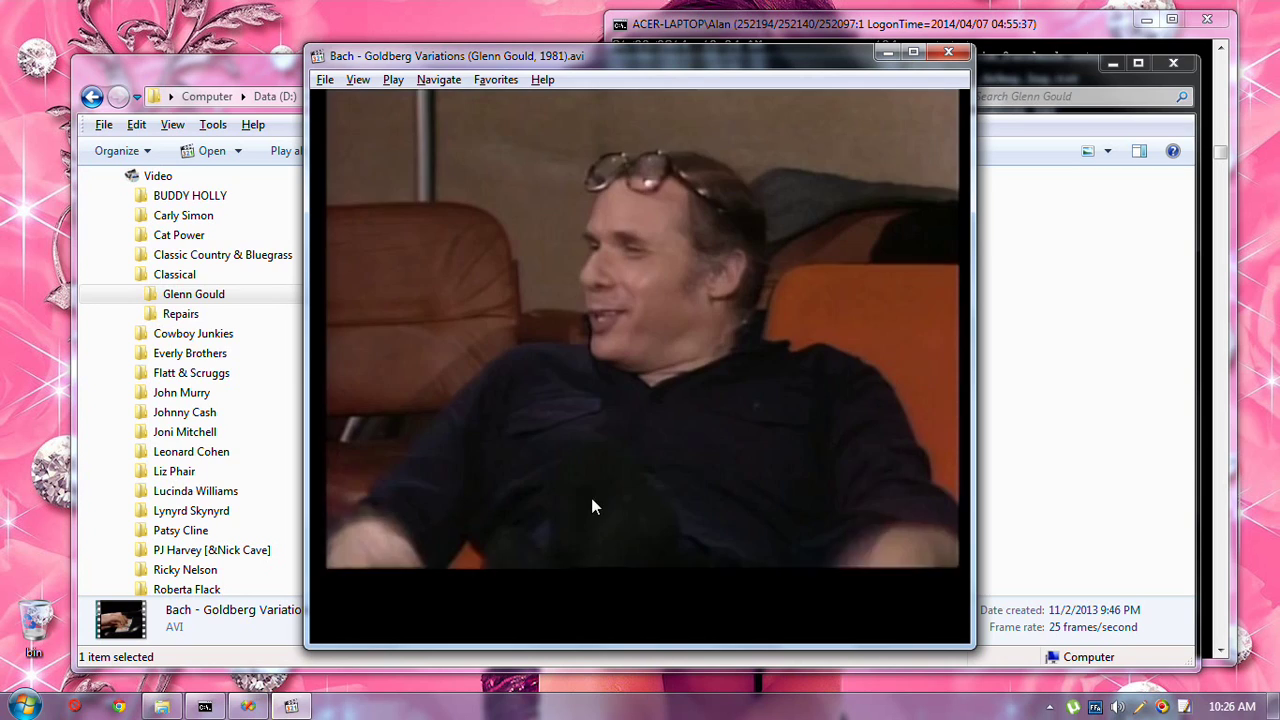
click(627, 457)
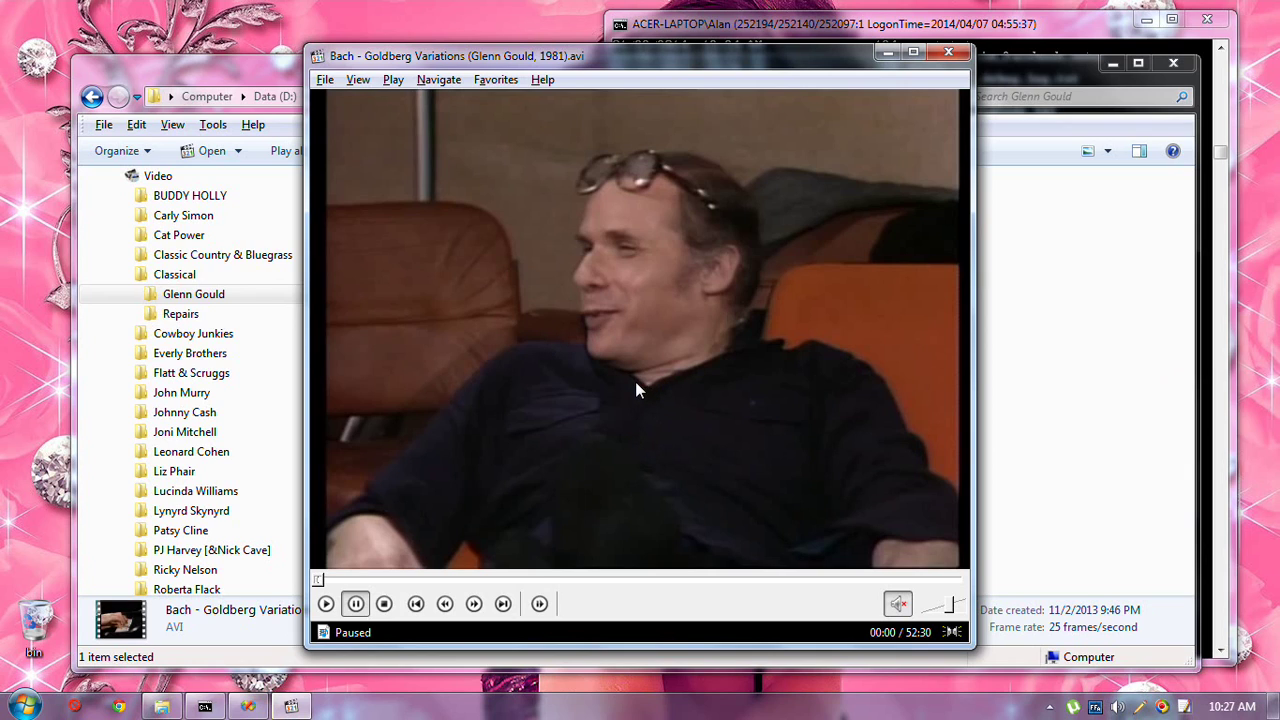
click(893, 606)
click(951, 51)
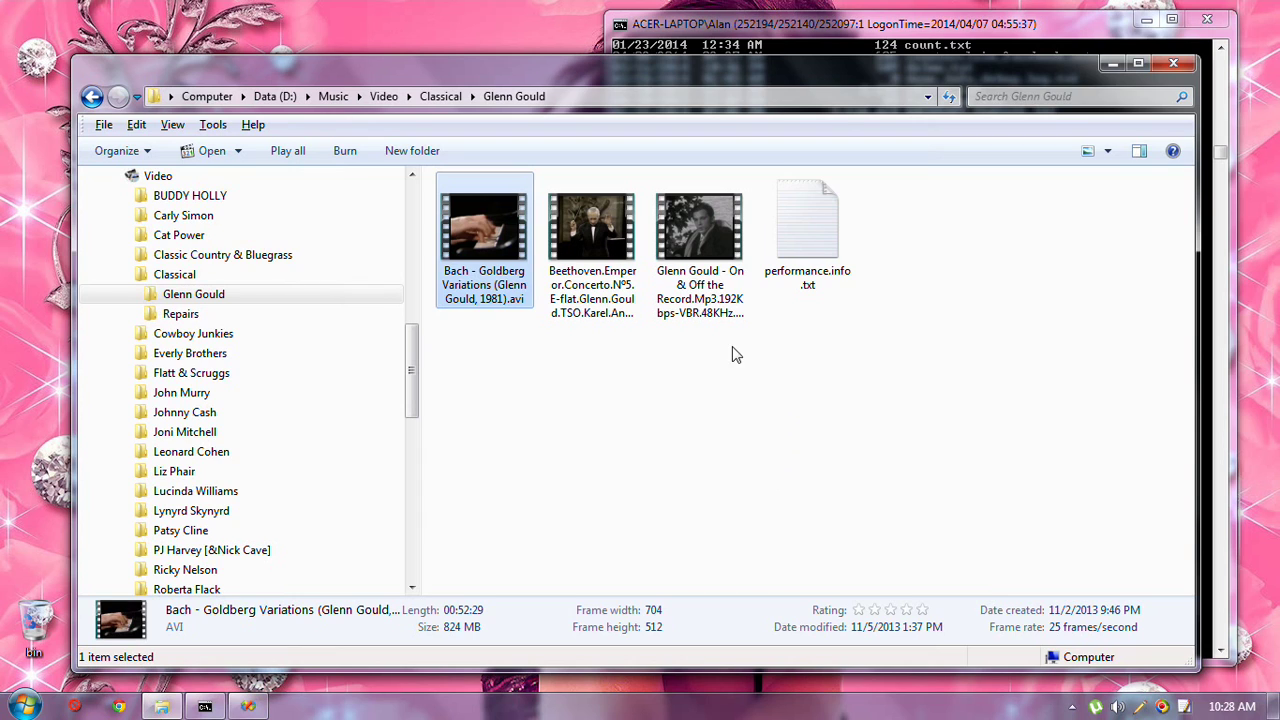
Copy the Bach Goldberg Variations AVI into the TEMP\AVI folder with Send To Folder
right_click(478, 203)
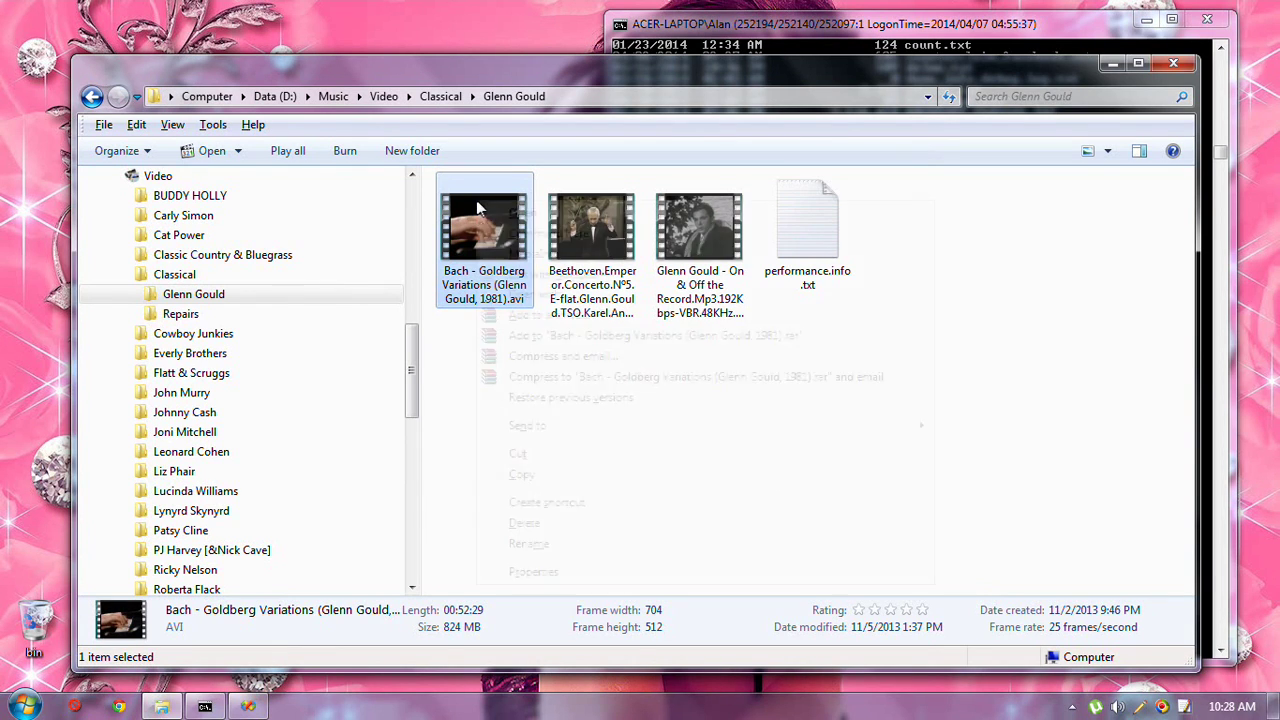
mouse_move(625, 428)
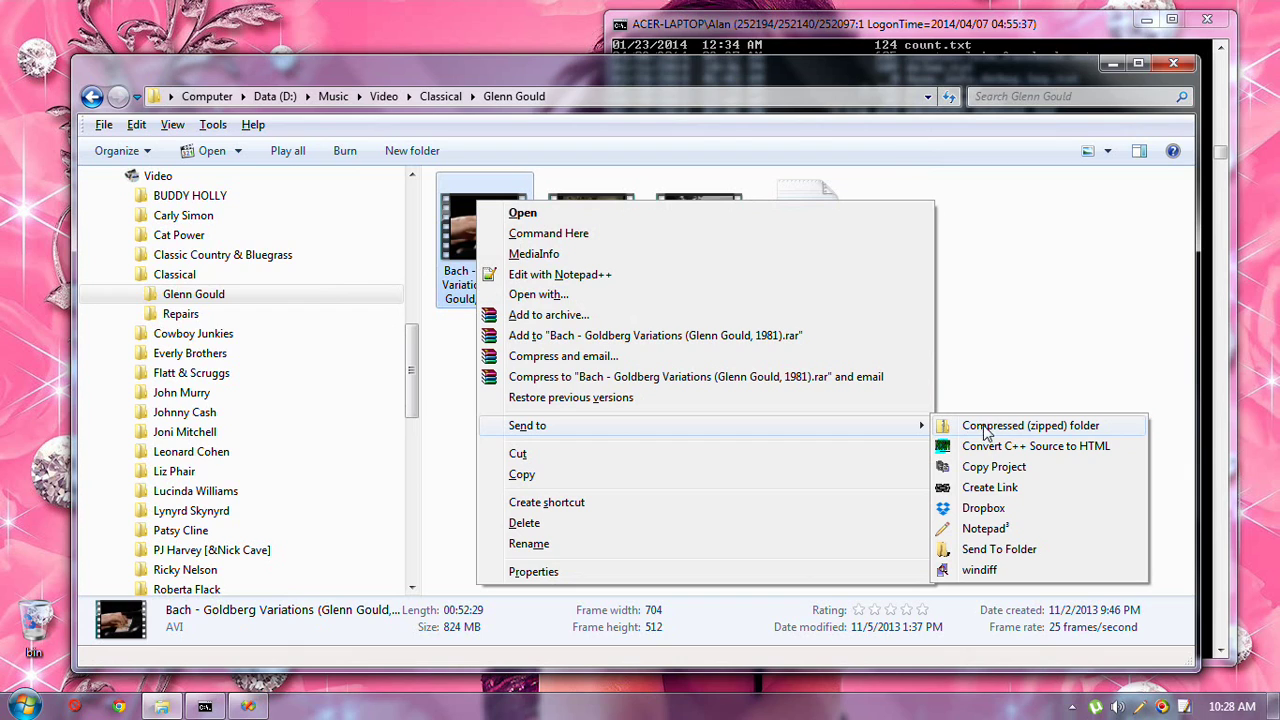
click(1015, 487)
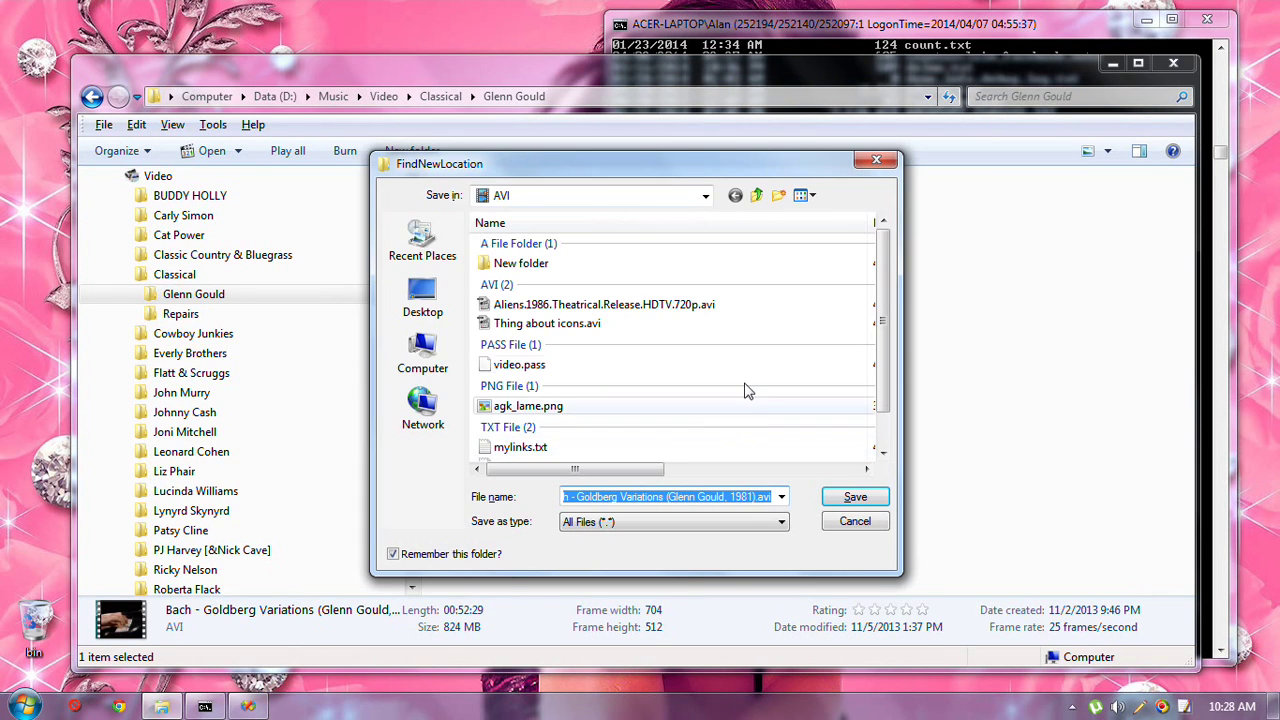
click(855, 497)
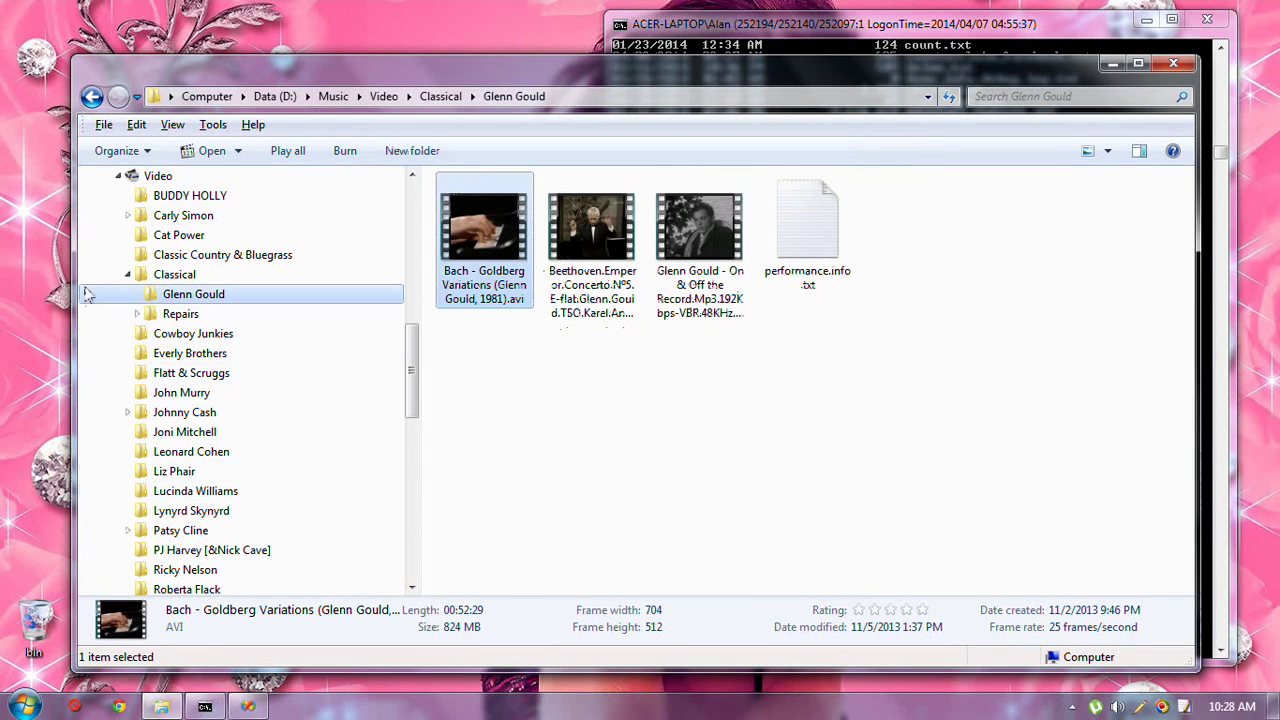
Collapse the Classical folder and open TEMP\AVI in the folder tree
click(127, 274)
drag(413, 388, 415, 520)
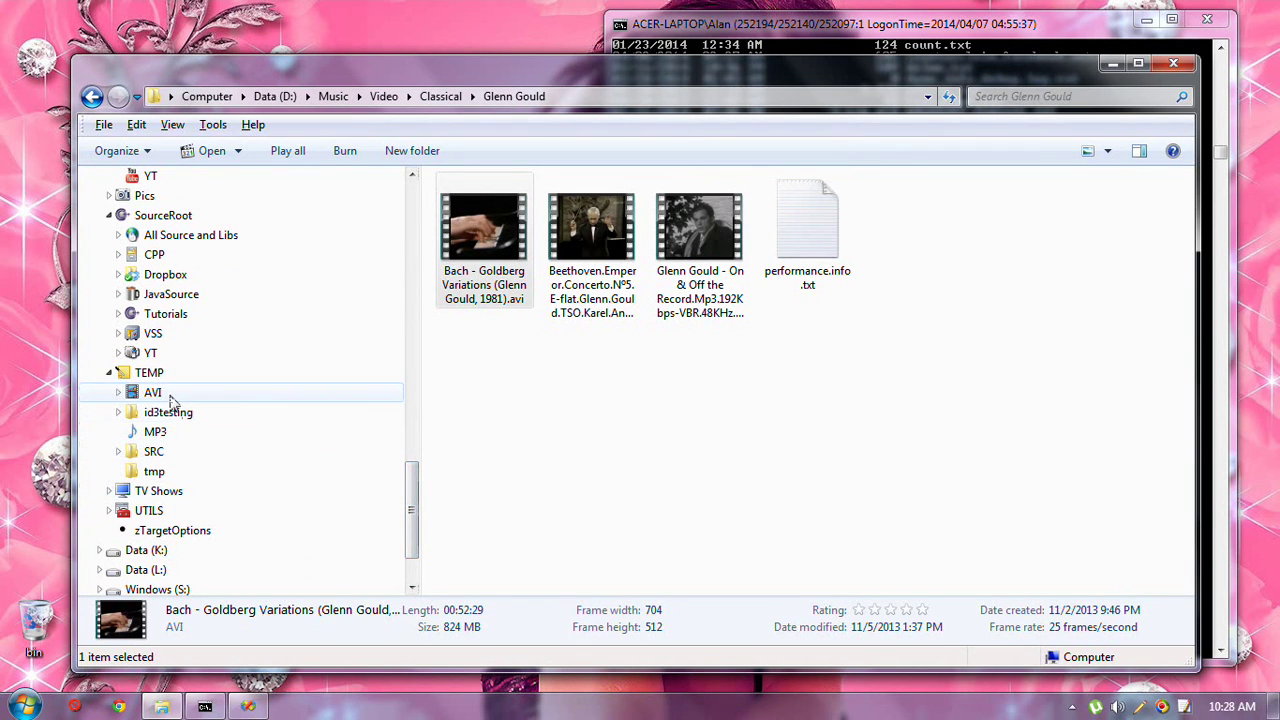
click(168, 394)
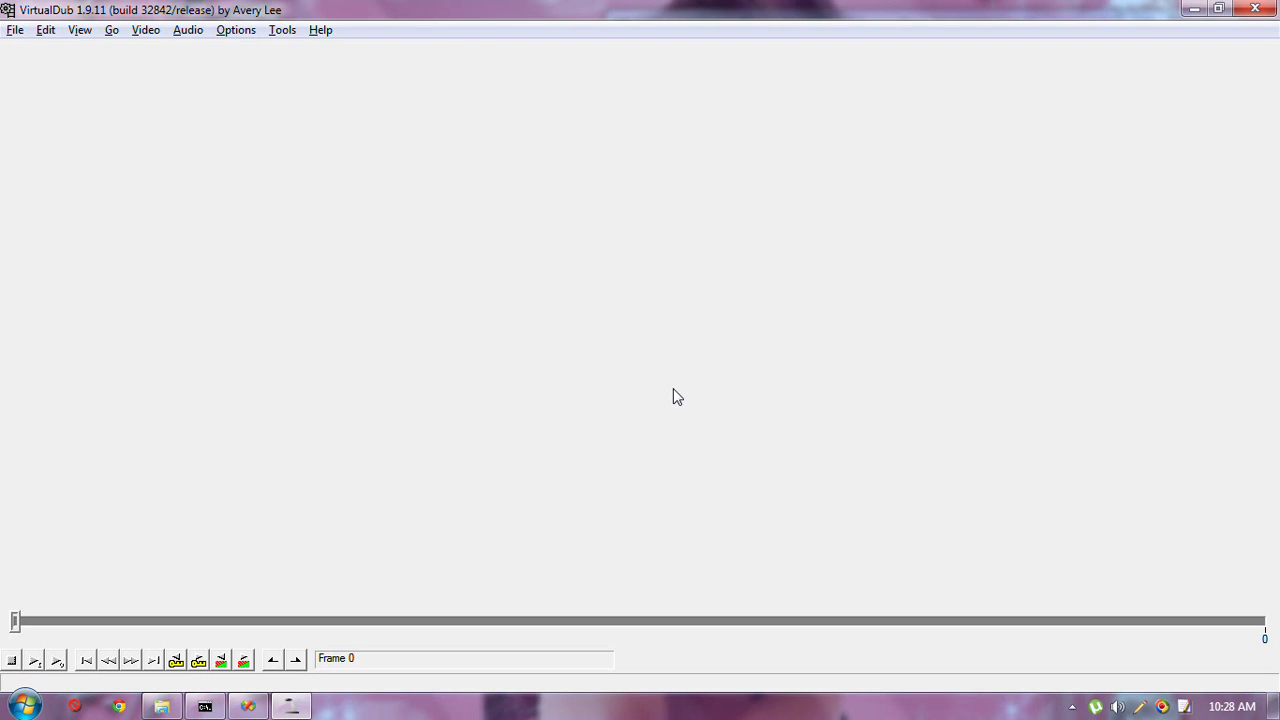
Load the Bach Goldberg Variations AVI (78739 frames) from TEMP\AVI into VirtualDub
key(ctrl+l)
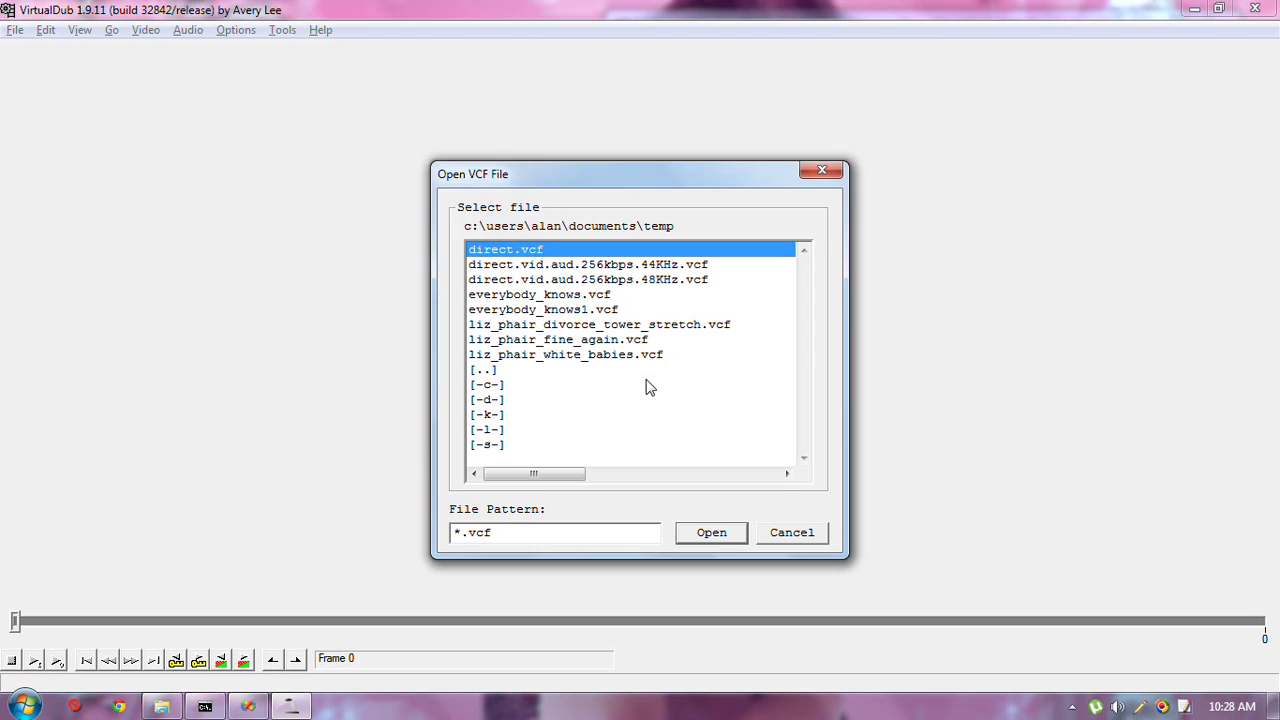
key(Escape)
key(ctrl+o)
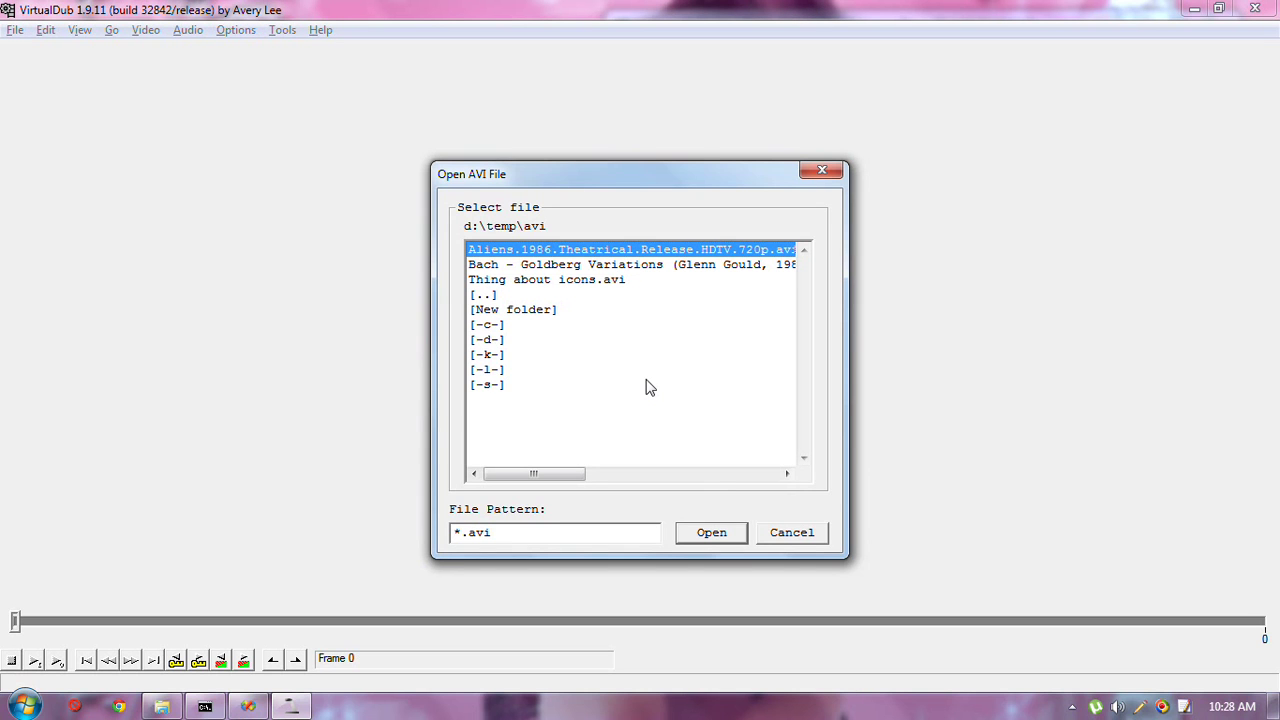
key(Down)
key(Return)
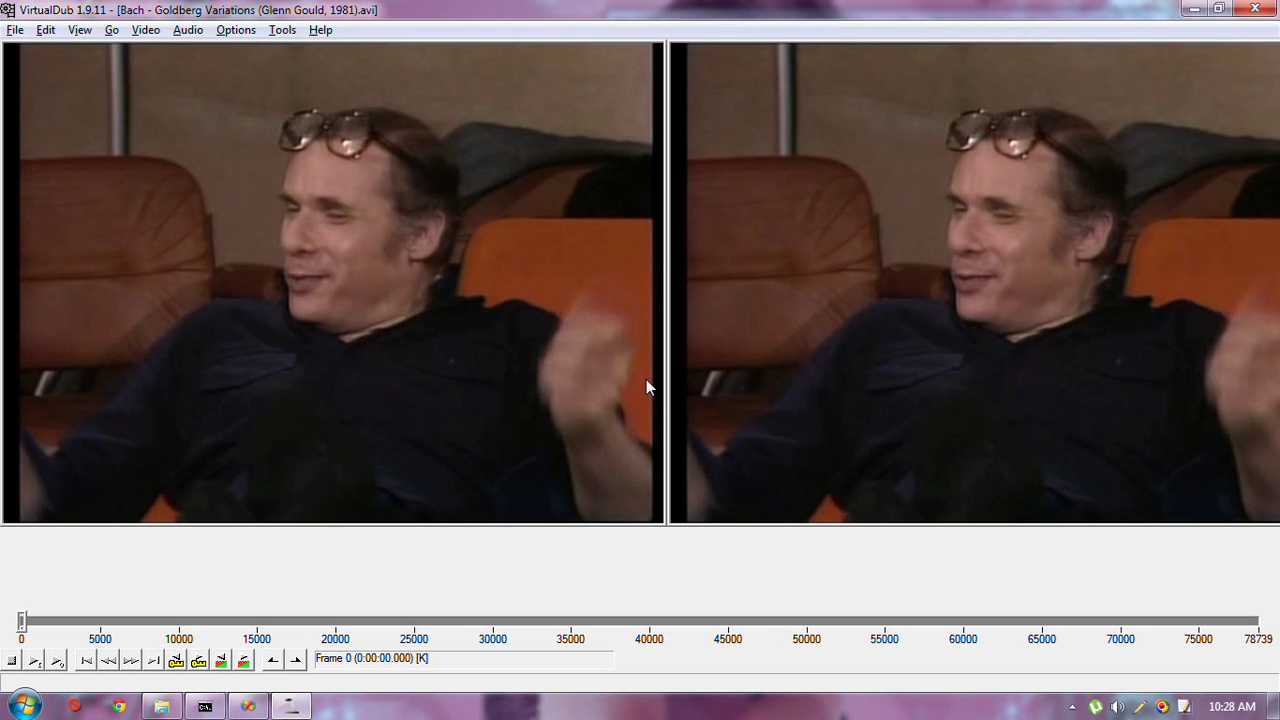
Start a File > Export > Raw audio export of the video to MP3
key(alt+f)
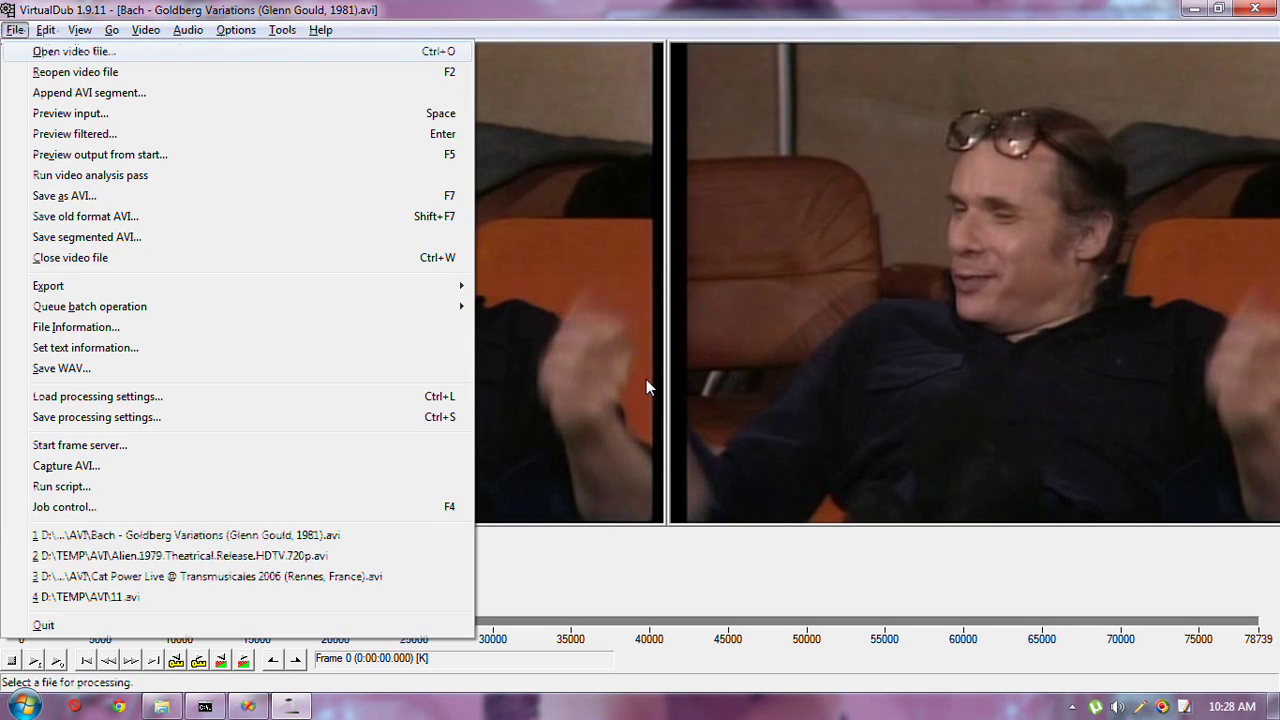
key(e)
key(Up)
key(Escape)
key(Escape)
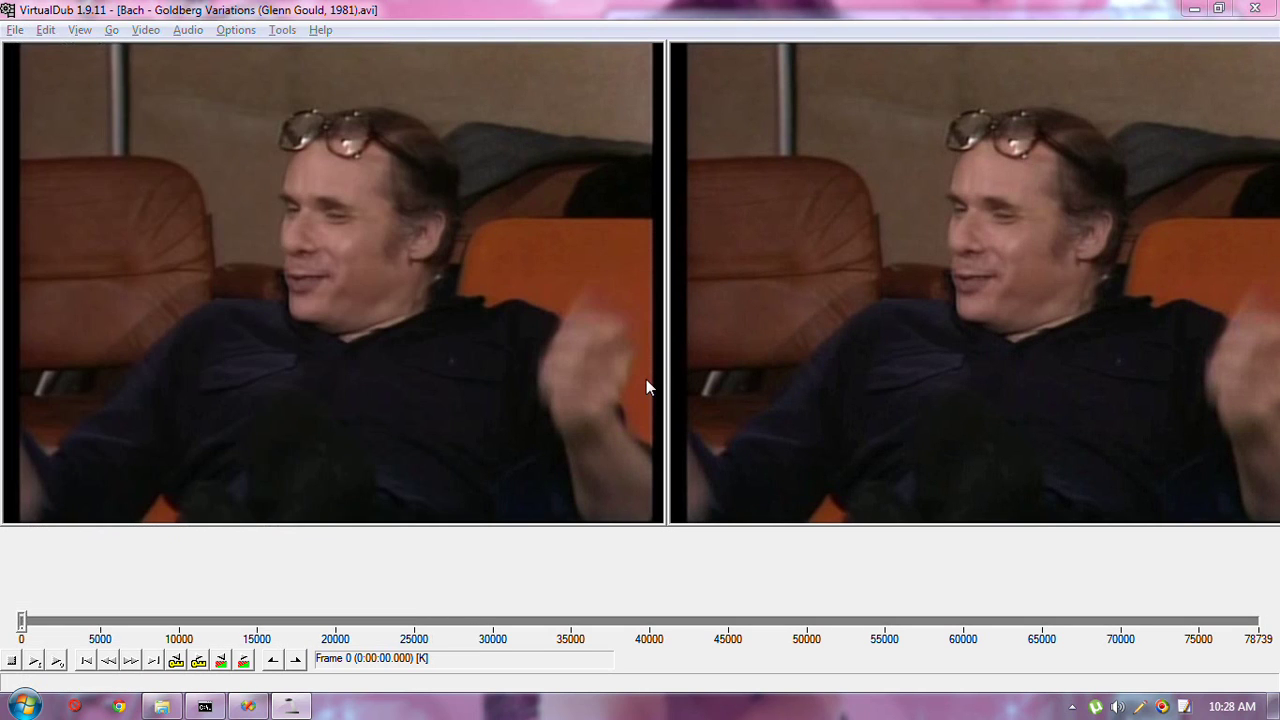
key(Return)
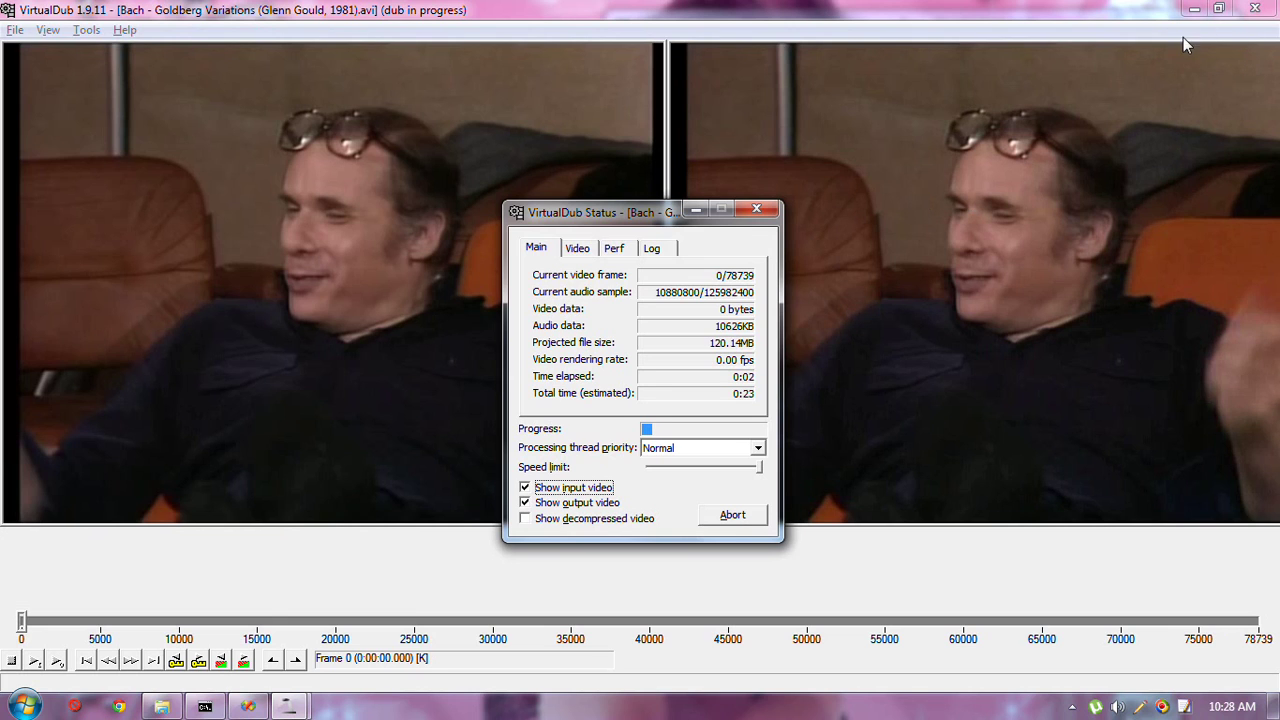
Abort the audio export, confirm with OK, and restore VirtualDub
click(1194, 9)
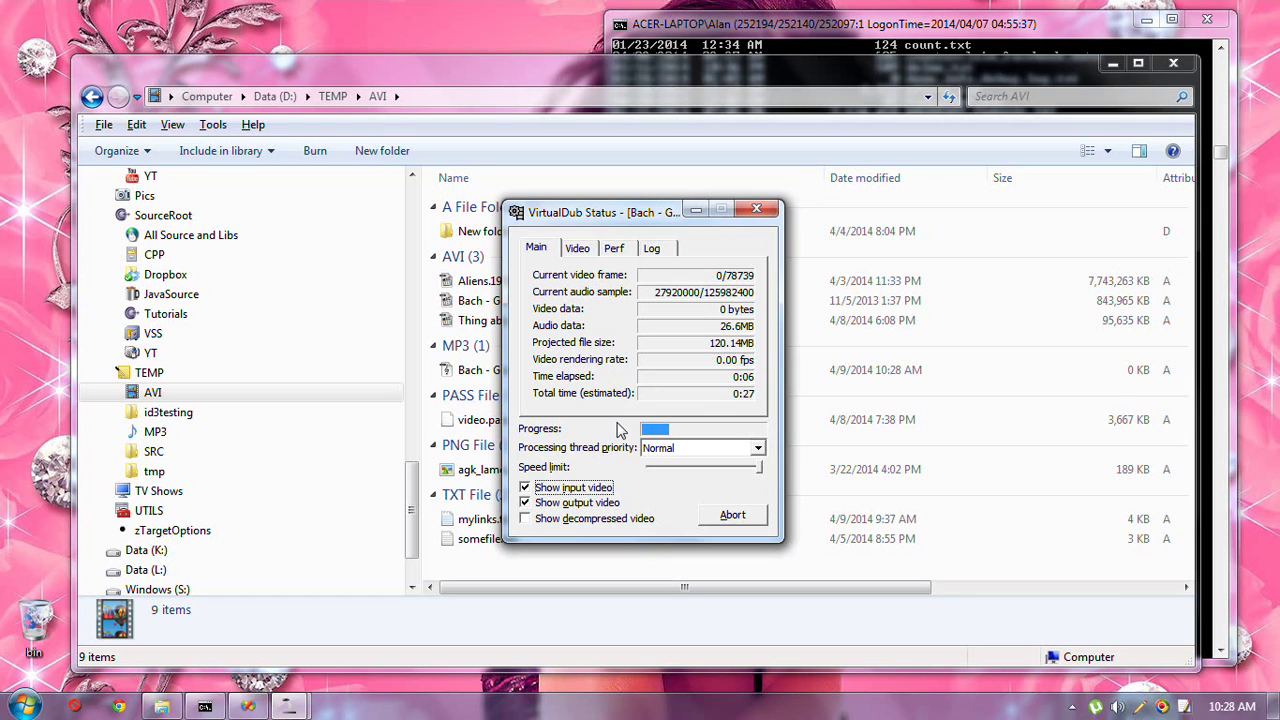
click(758, 520)
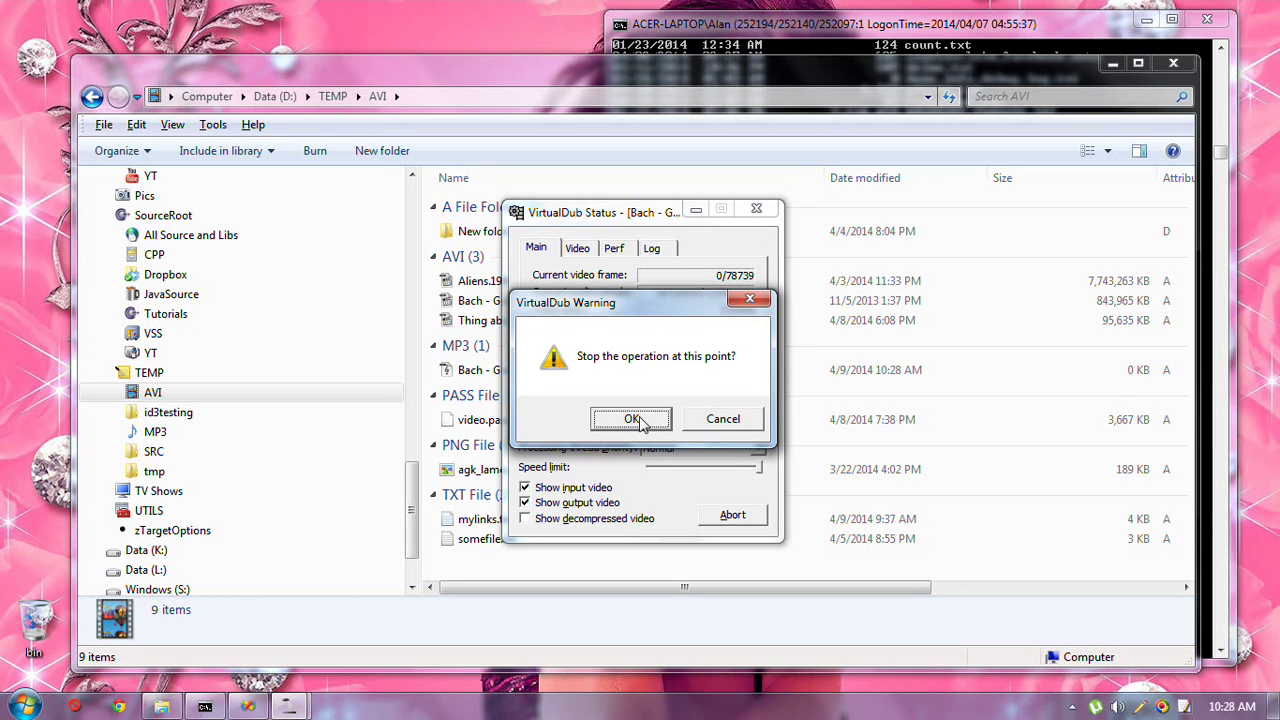
click(644, 424)
click(291, 707)
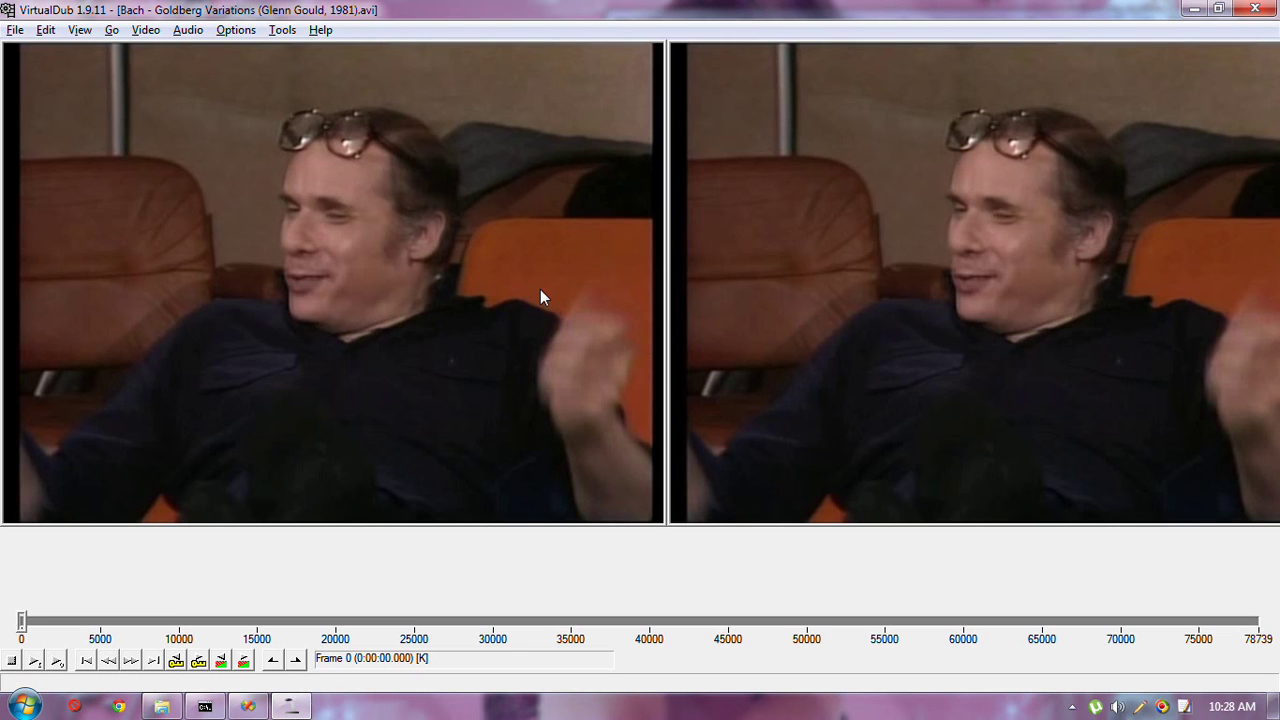
Delete everything after frame 900, keeping only the first 36 seconds
key(alt+Right)
key(alt+Left)
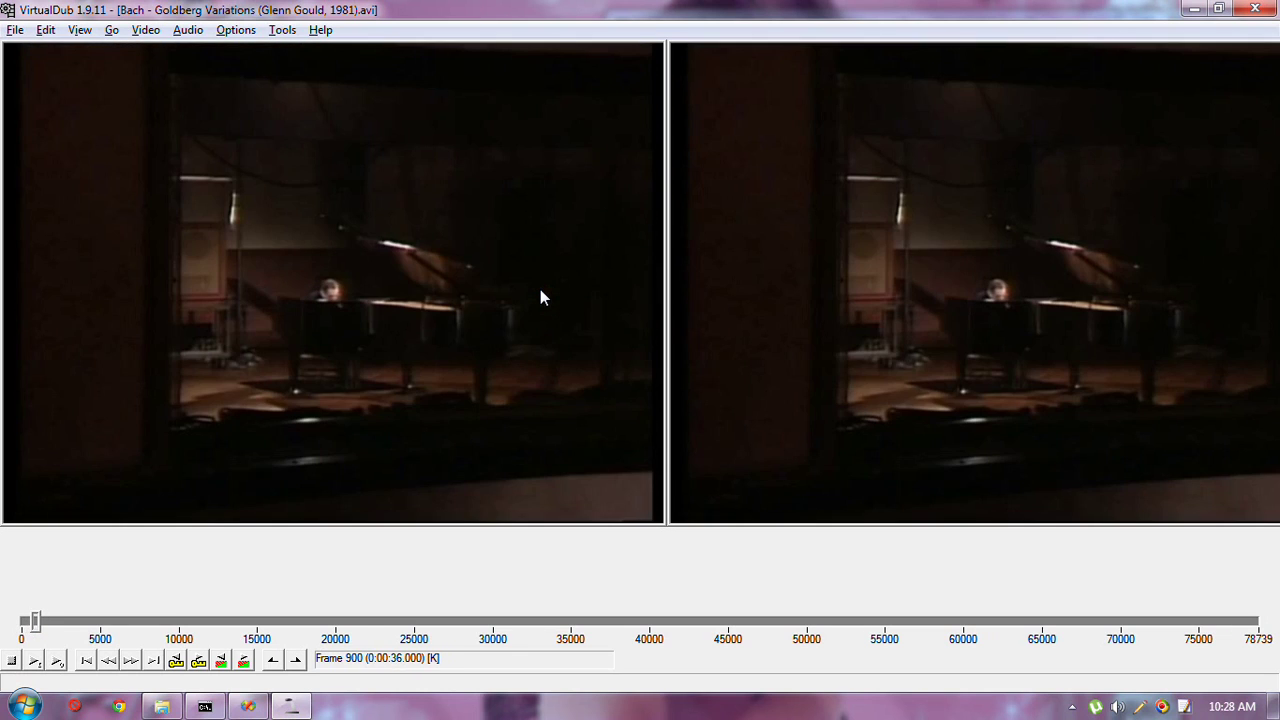
key(Home)
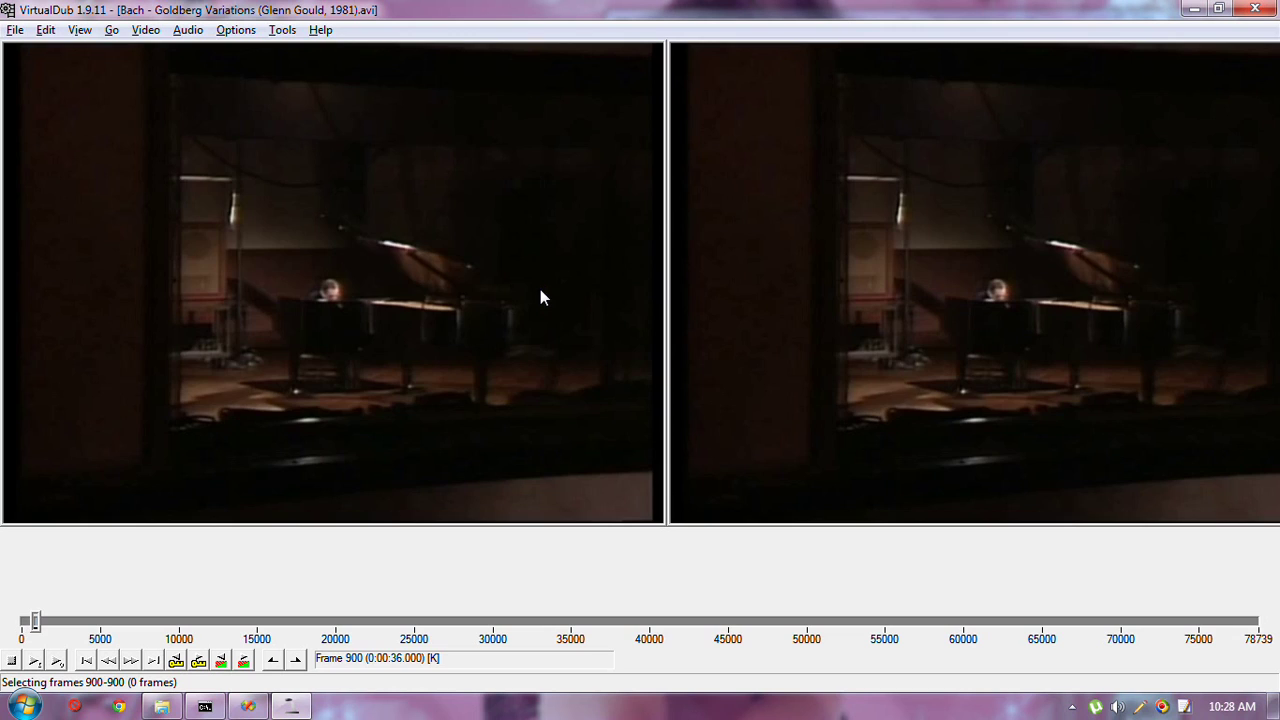
key(ctrl+Right)
key(End)
key(Delete)
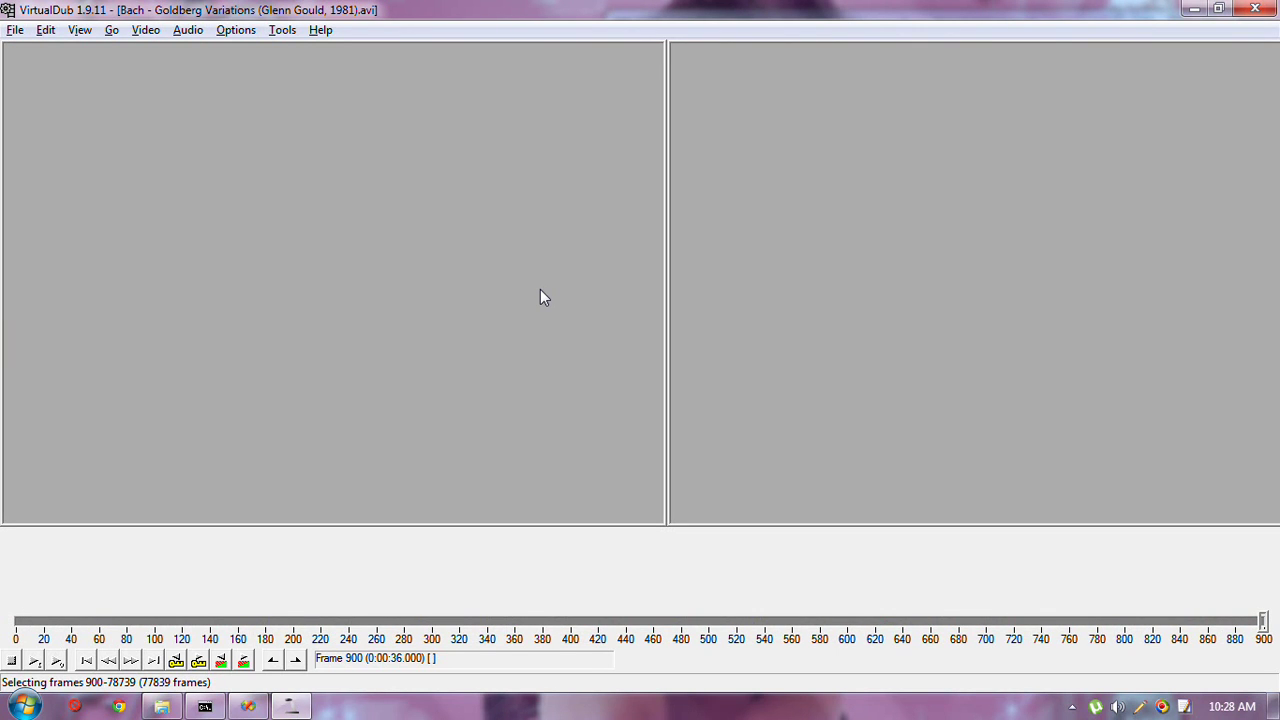
Save the trimmed video as clip.avi
key(F7)
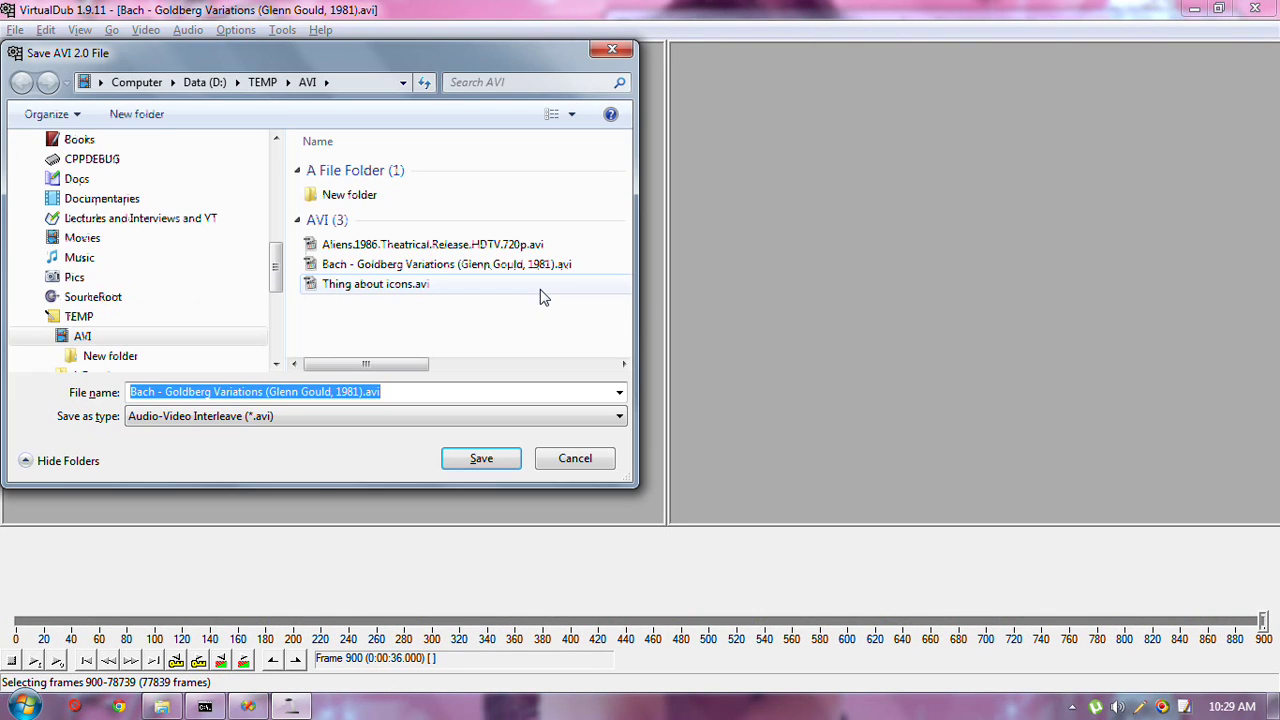
text(Gl)
key(Escape)
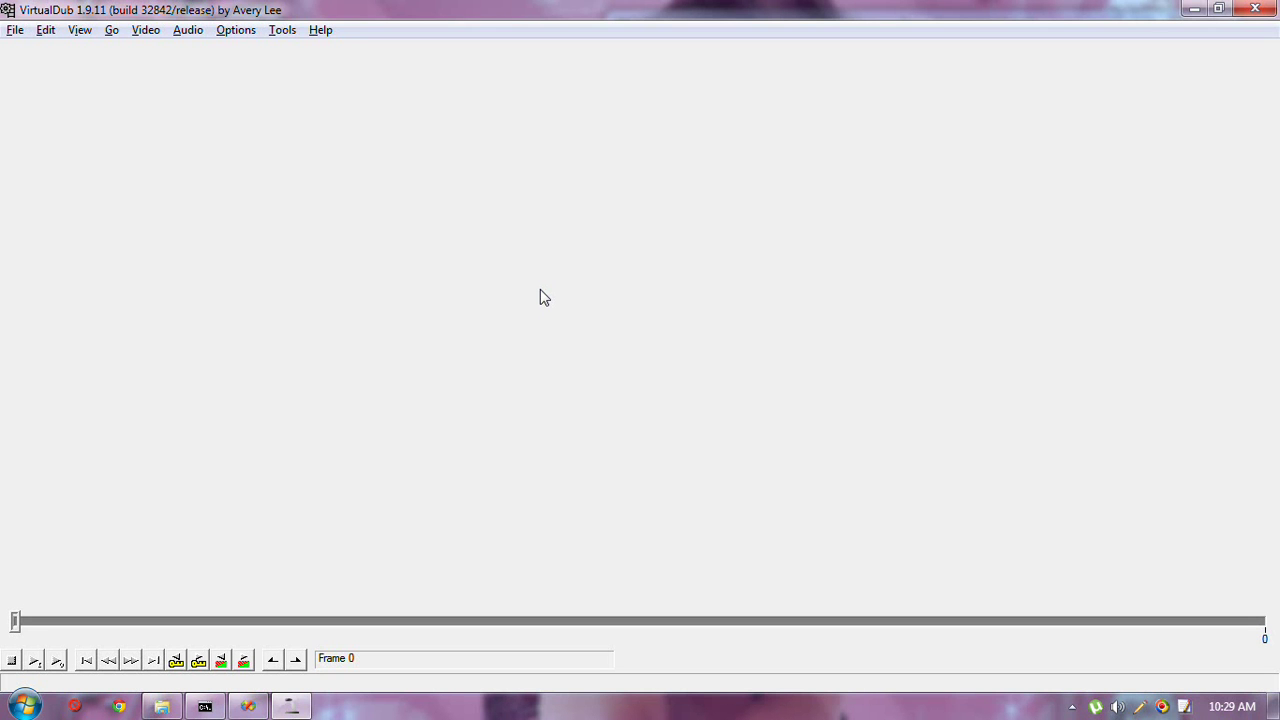
Reopen clip.avi in VirtualDub
key(ctrl+l)
key(Escape)
key(ctrl+o)
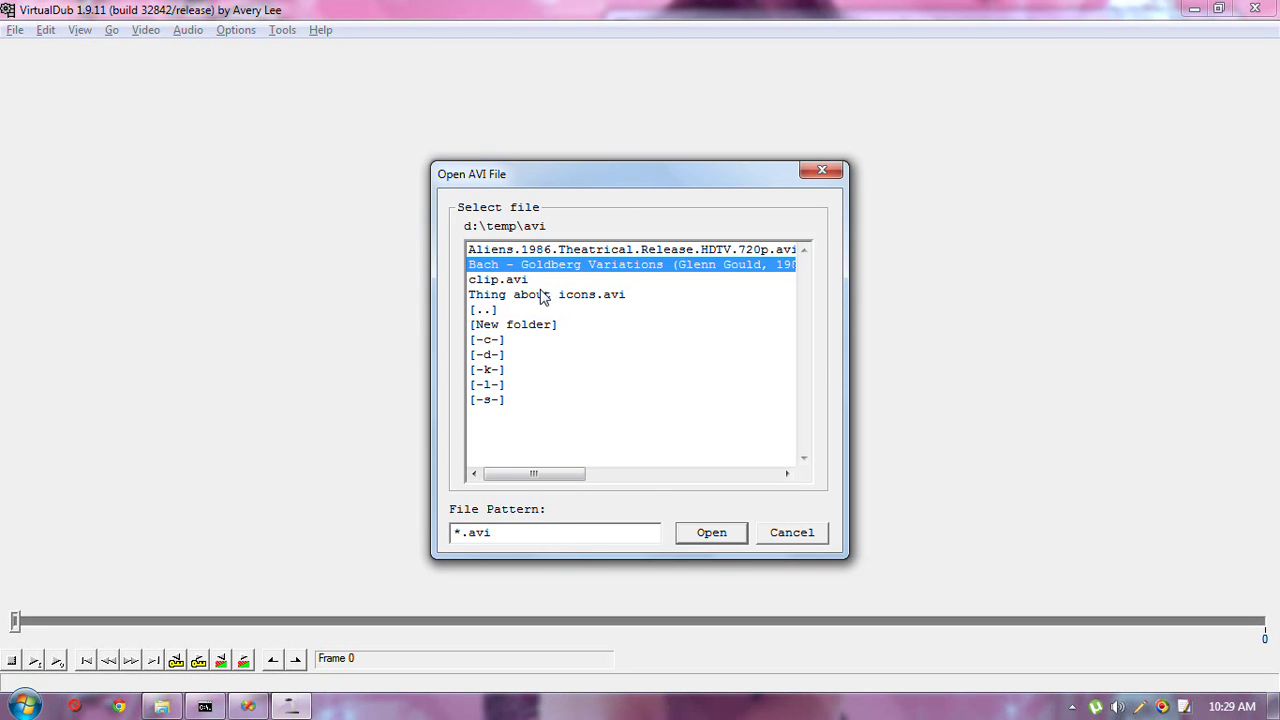
key(Down)
key(Return)
Export clip.avi's raw audio as clip.mp3 and close VirtualDub
key(alt+f)
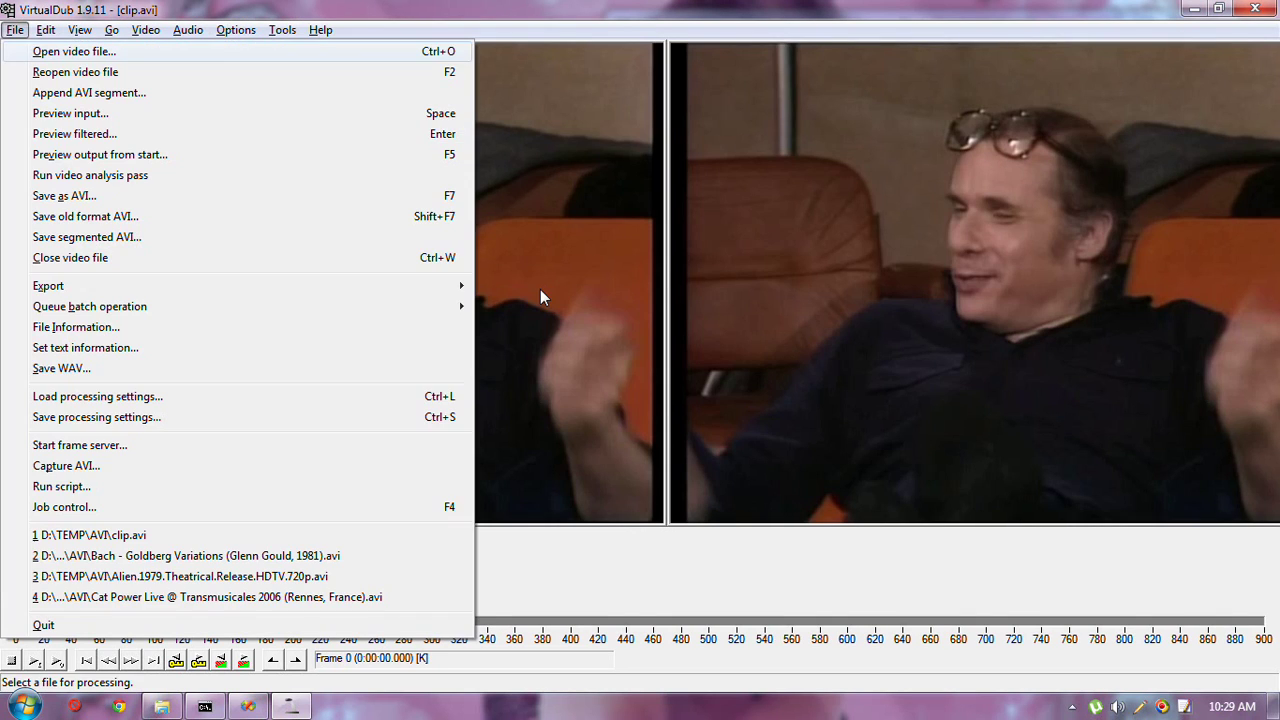
key(e)
key(Up)
key(Up)
key(Escape)
key(Escape)
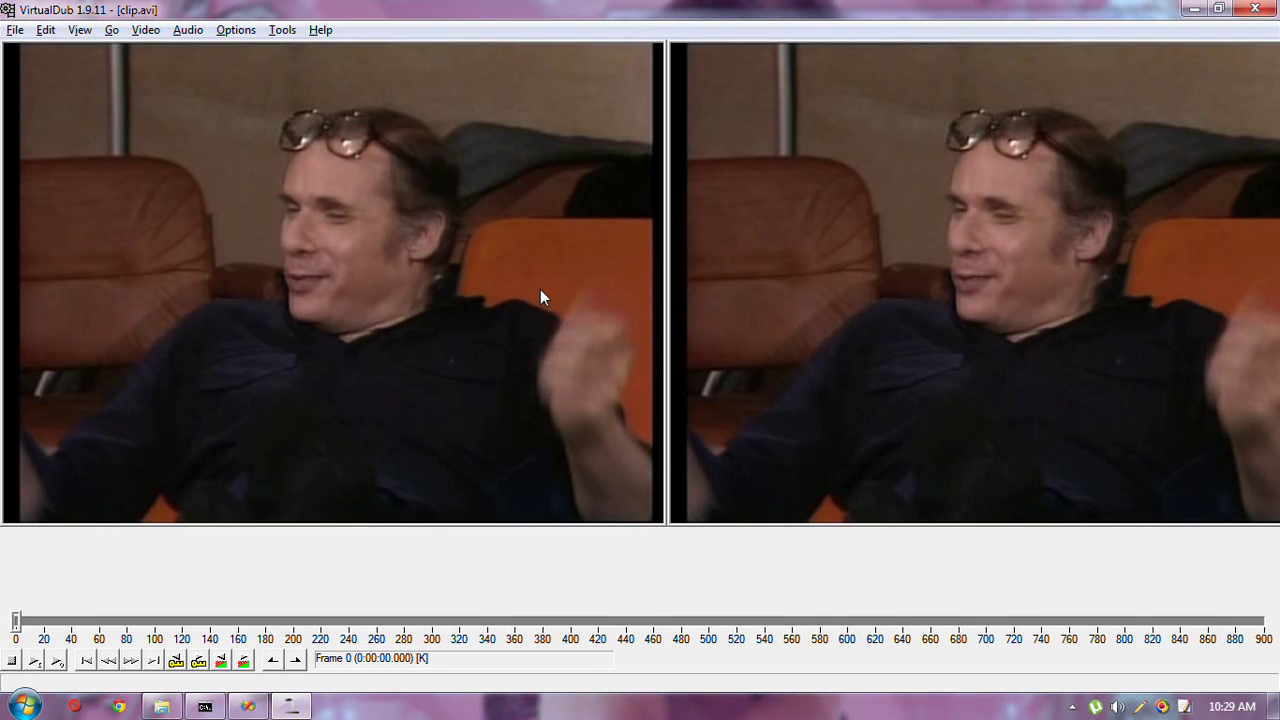
key(Escape)
click(1254, 8)
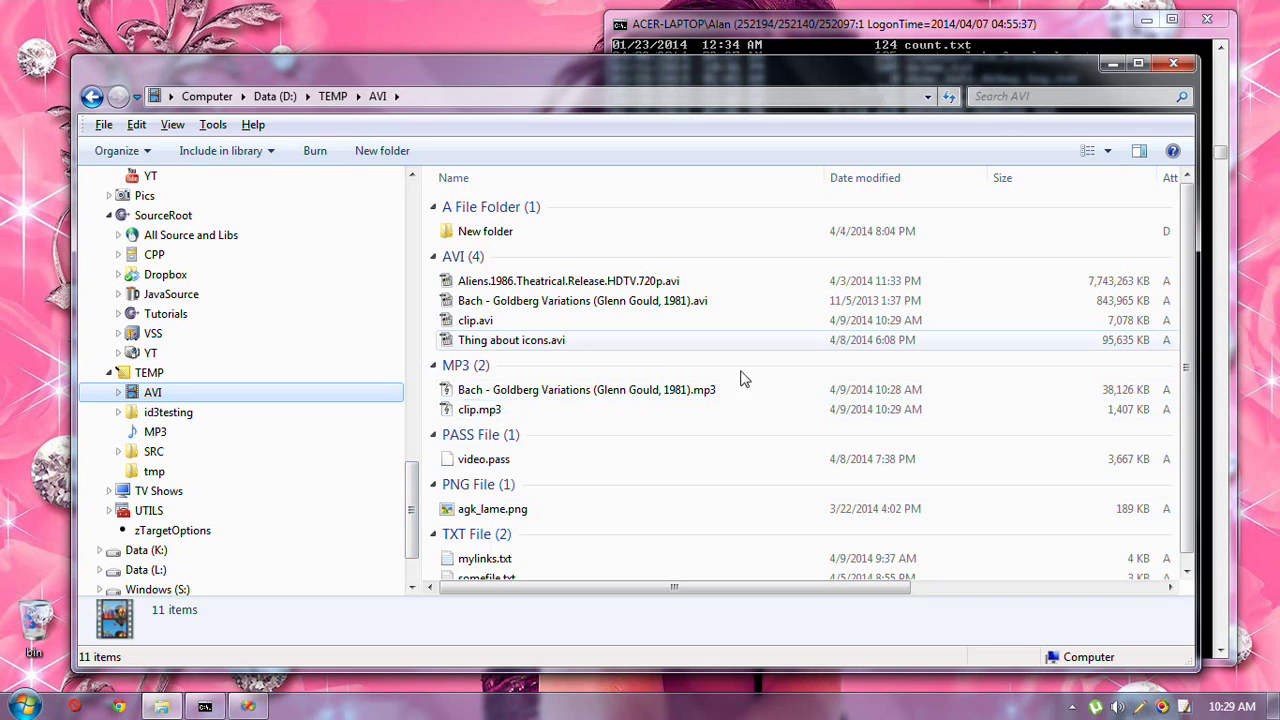
click(1162, 706)
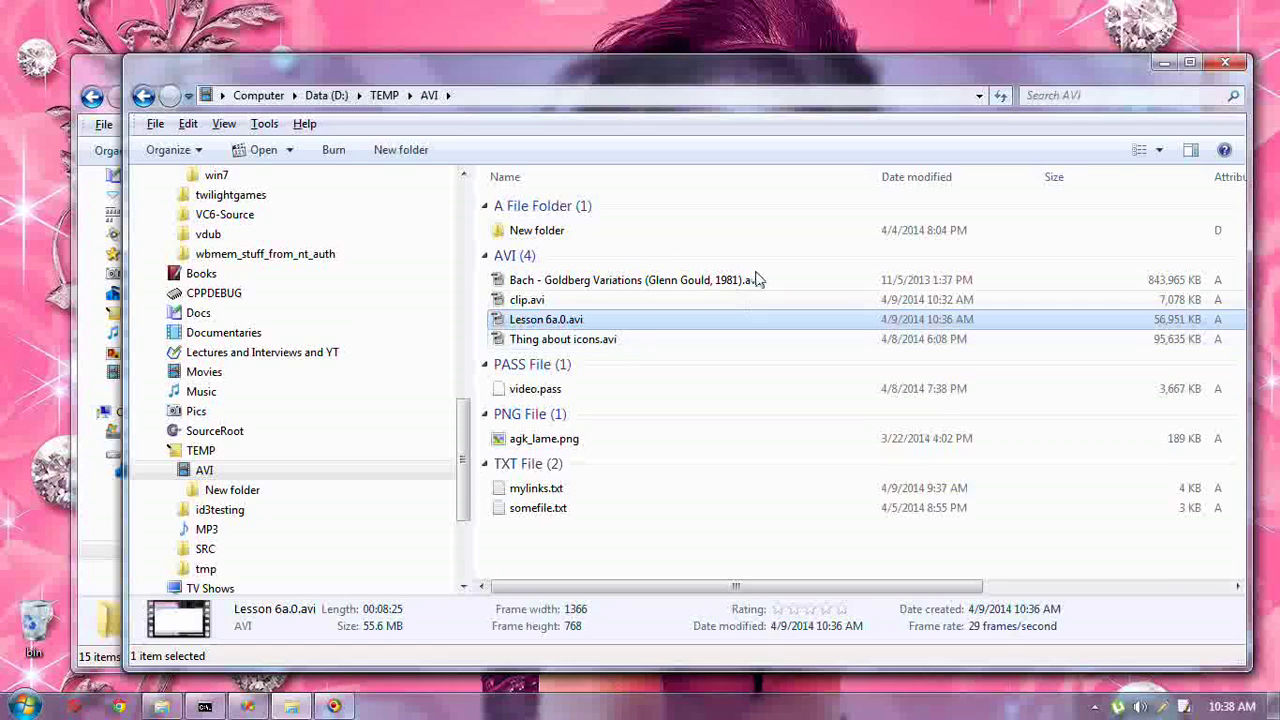
Open clip.avi (0:36, 6.91 MB, 704×512) from TEMP\AVI in MPC-HC
click(620, 302)
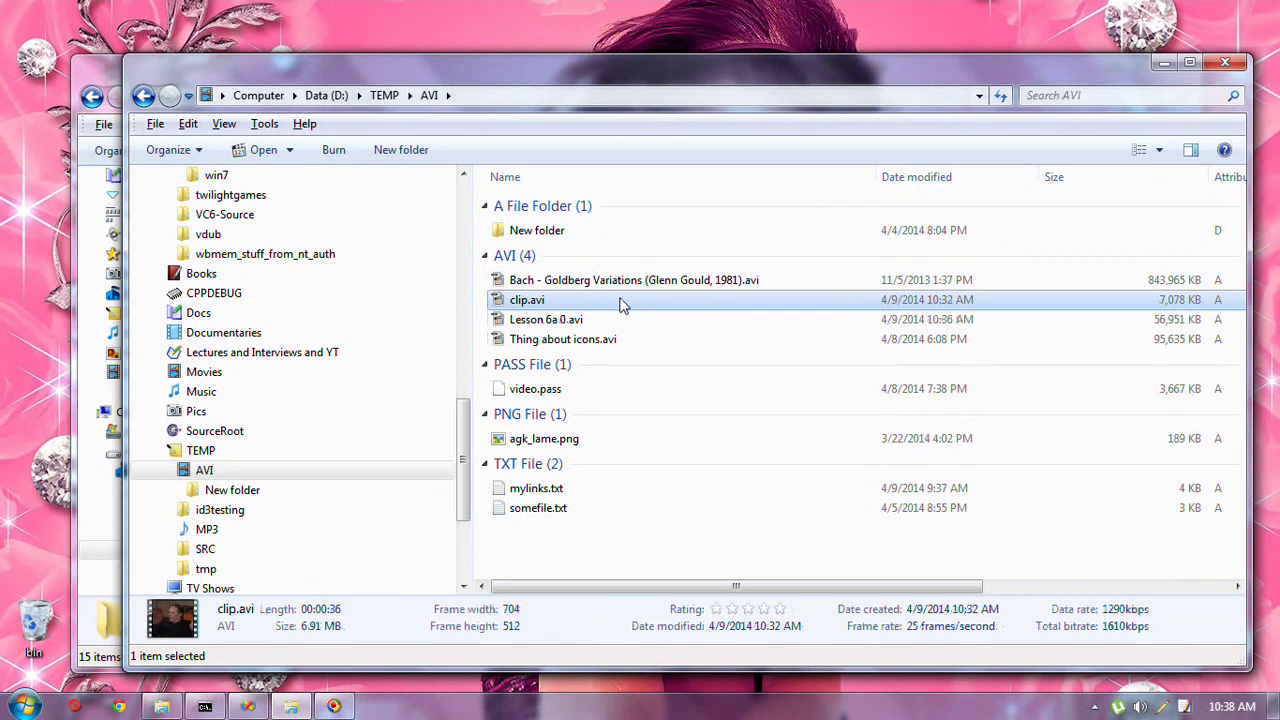
double_click(620, 302)
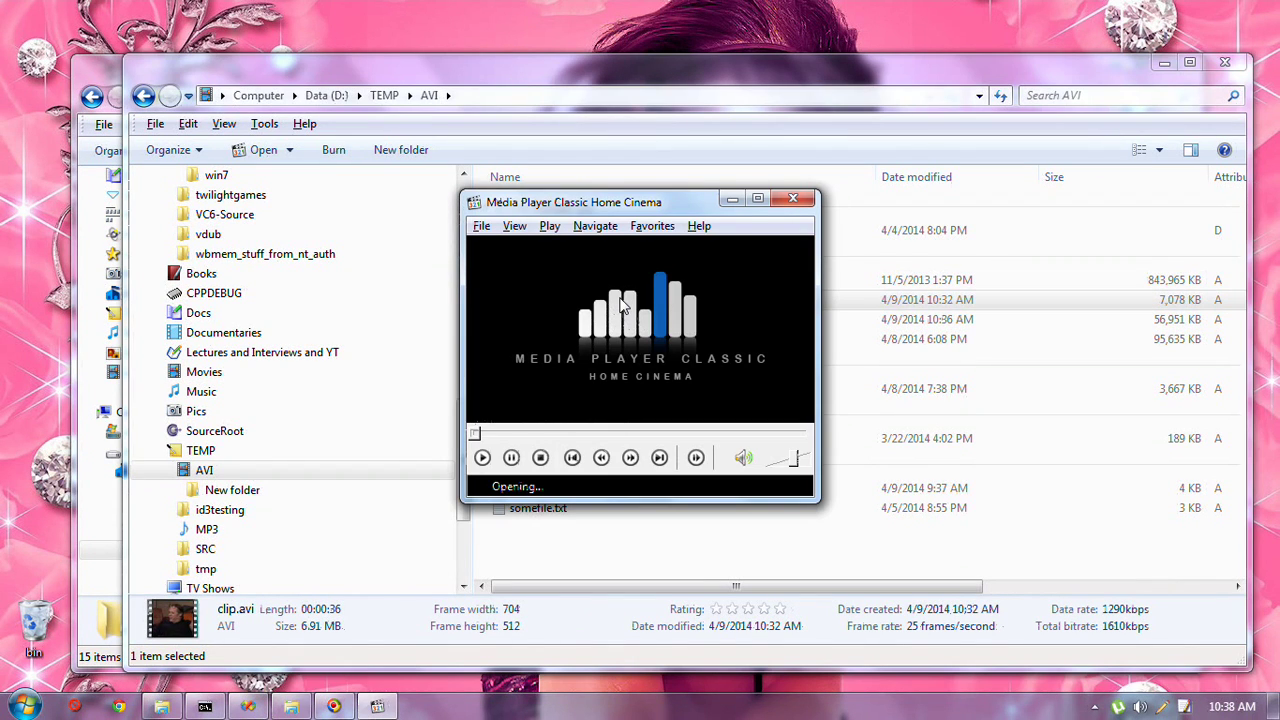